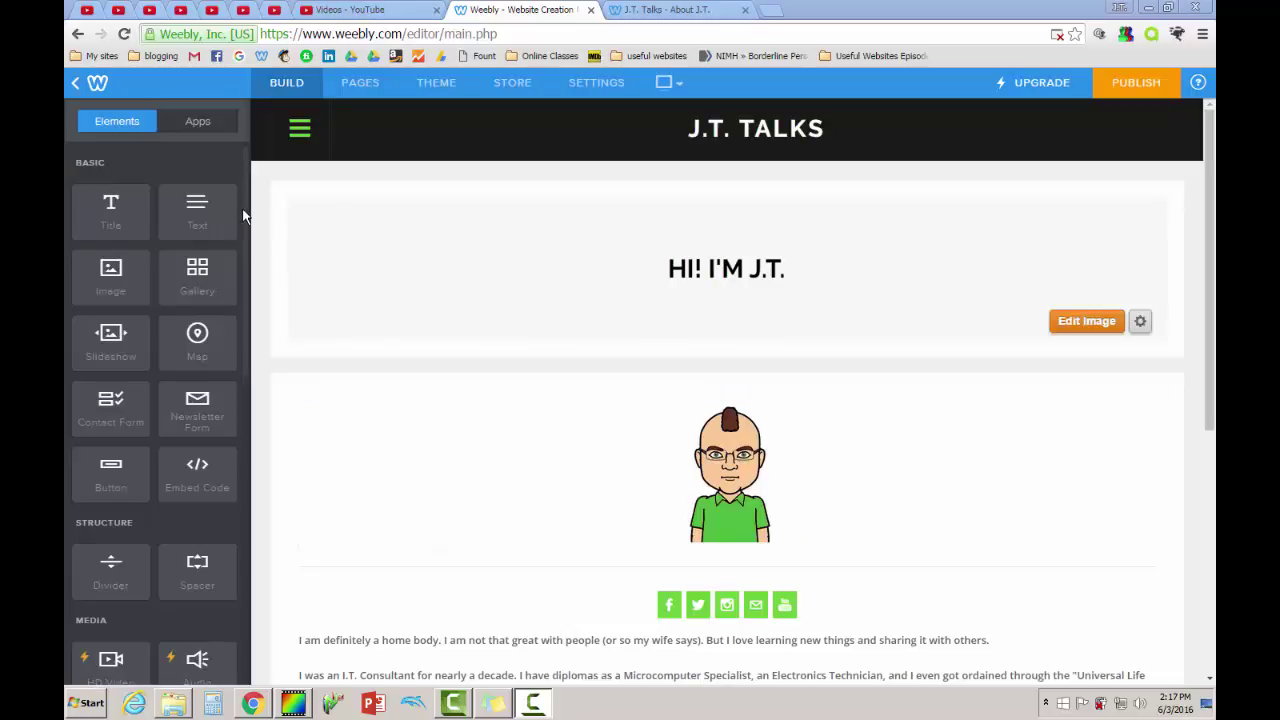
Open the site's General settings and dismiss the site-address change dialog without changing the domain
{"action": "scroll", "coordinate": [246, 220], "scroll_direction": "down", "scroll_amount": 1}
{"action": "left_click_drag", "start_coordinate": [248, 222], "coordinate": [236, 135]}
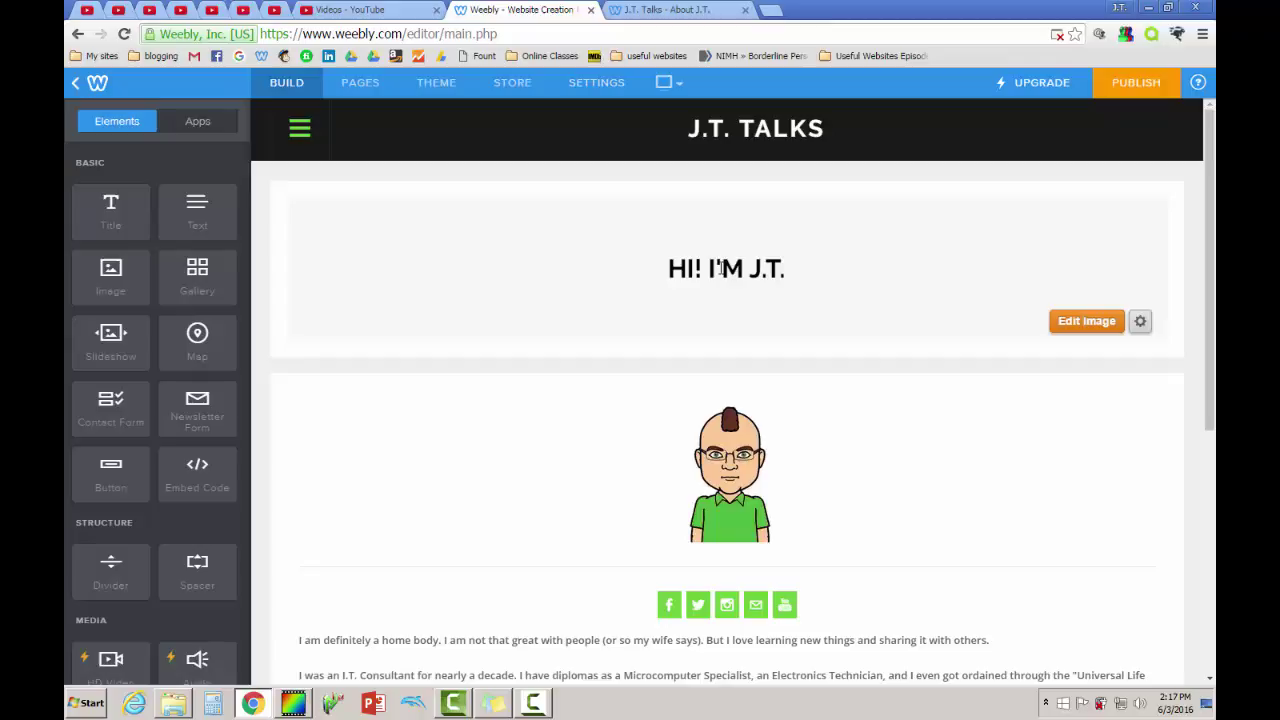
{"action": "mouse_move", "coordinate": [690, 130]}
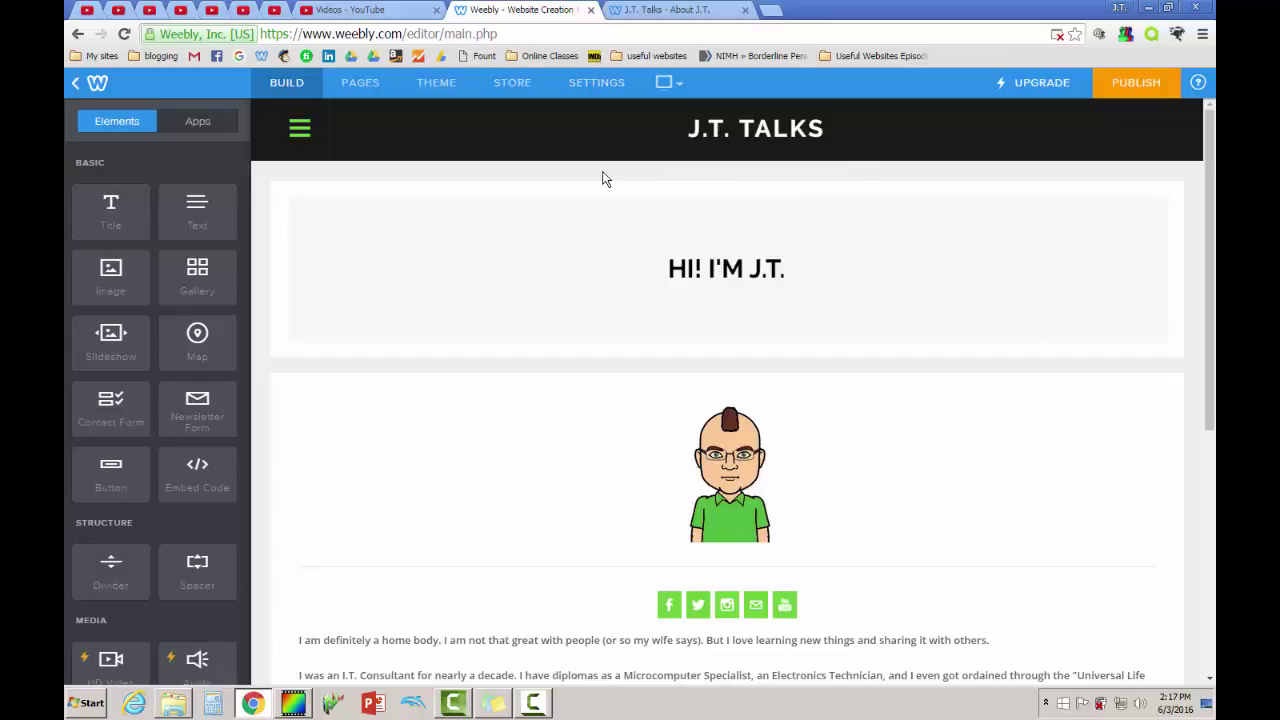
{"action": "left_click", "coordinate": [587, 84]}
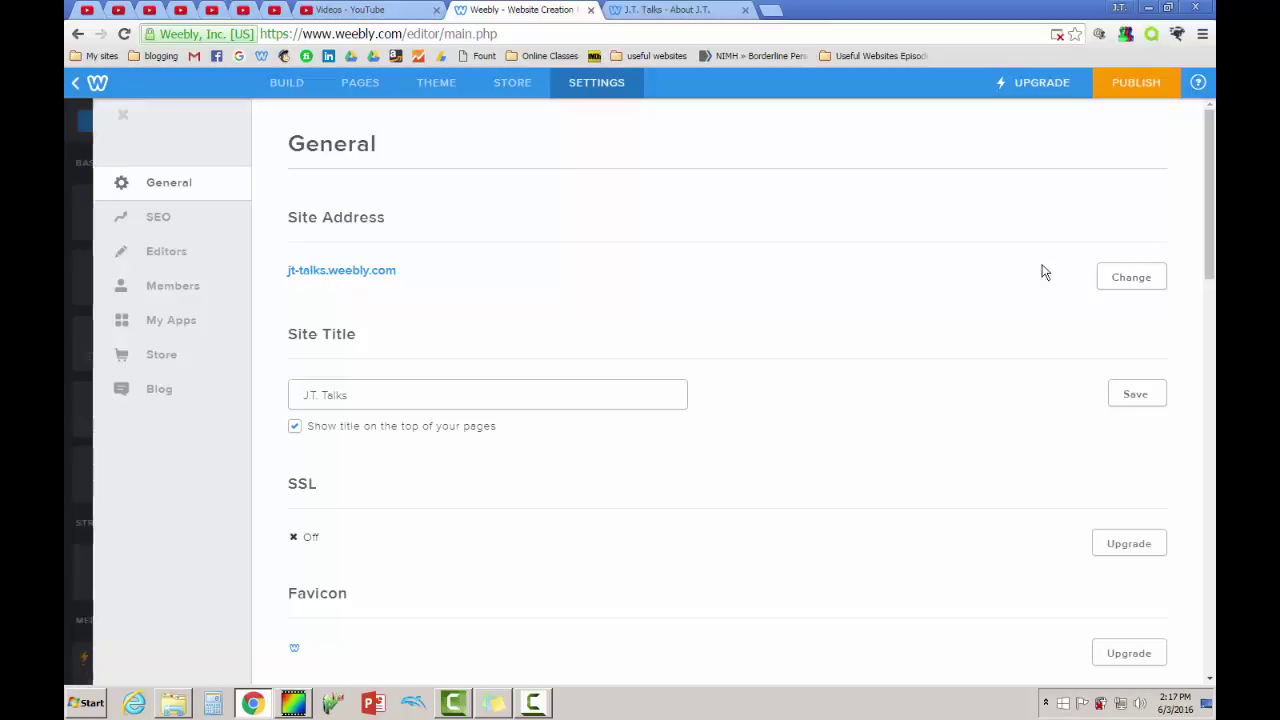
{"action": "left_click", "coordinate": [1131, 280]}
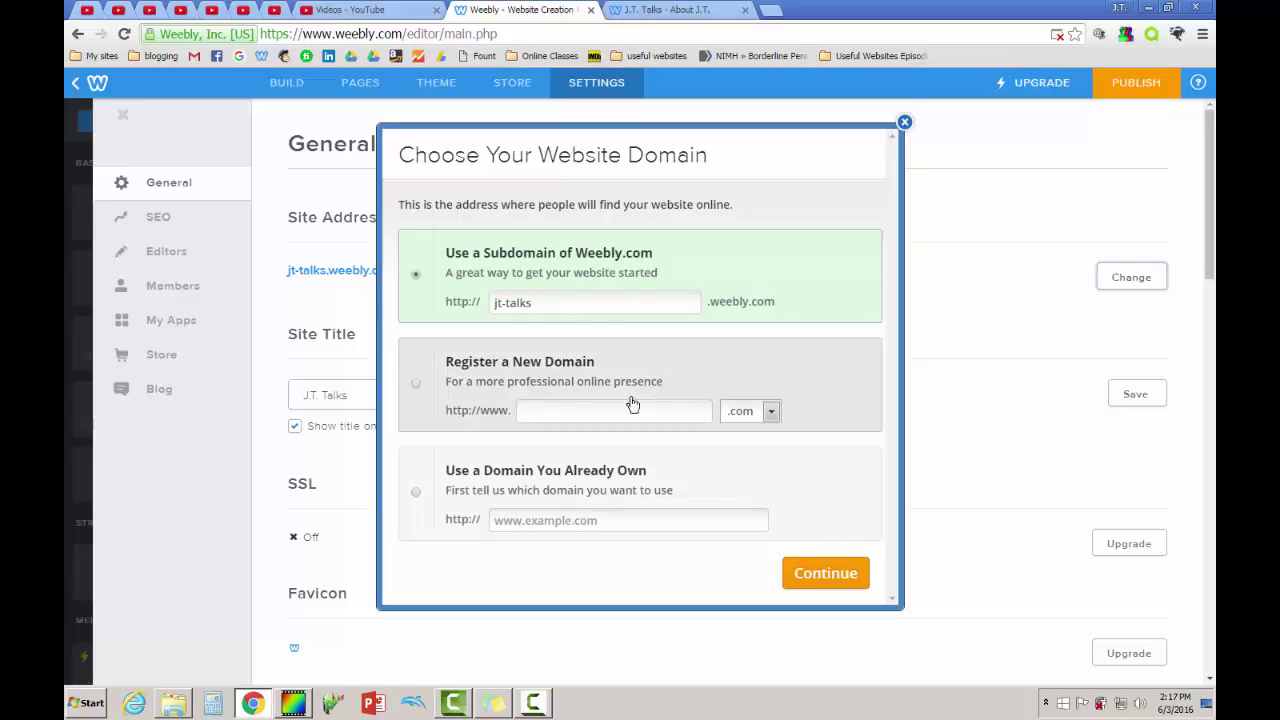
{"action": "left_click", "coordinate": [904, 122]}
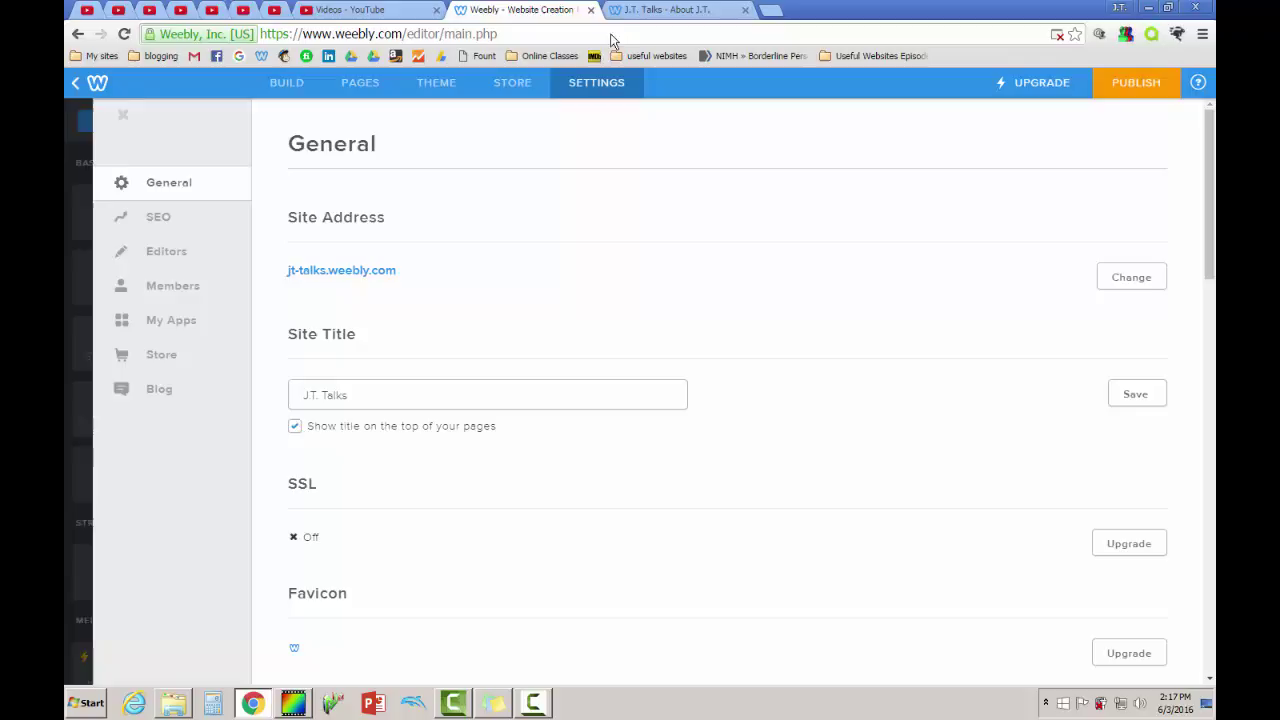
{"action": "left_click", "coordinate": [658, 10]}
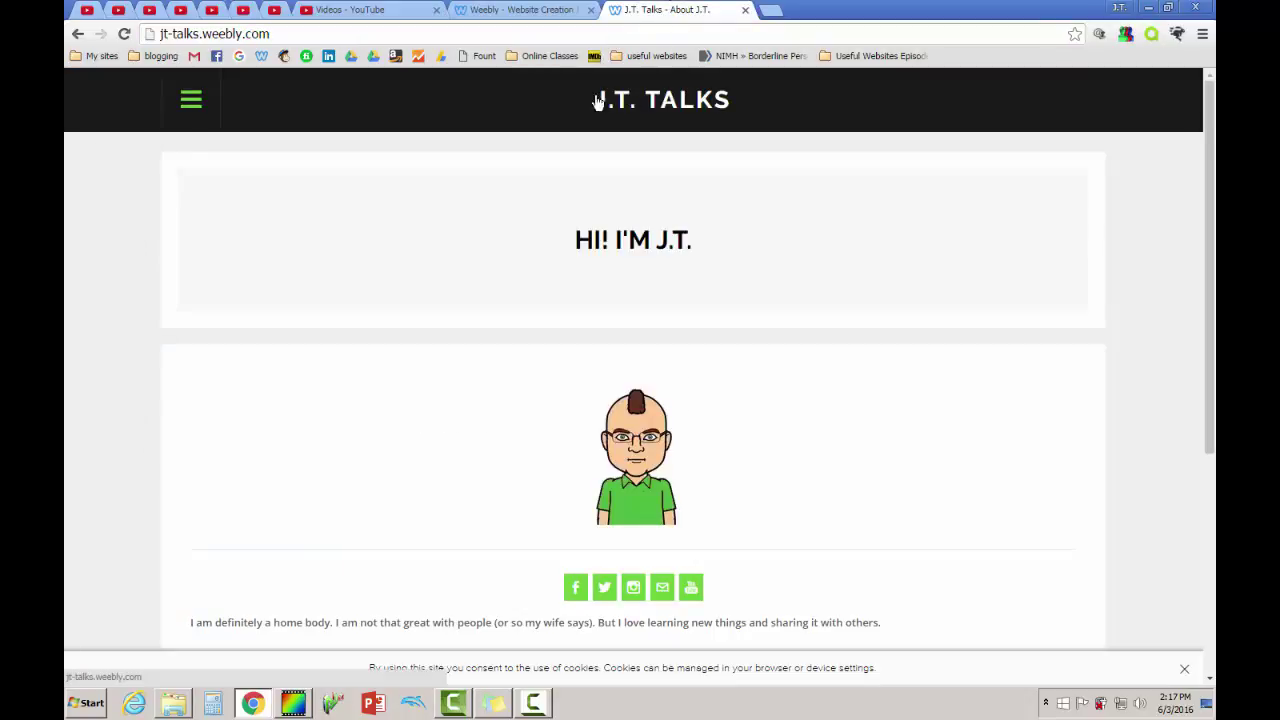
{"action": "left_click", "coordinate": [538, 12]}
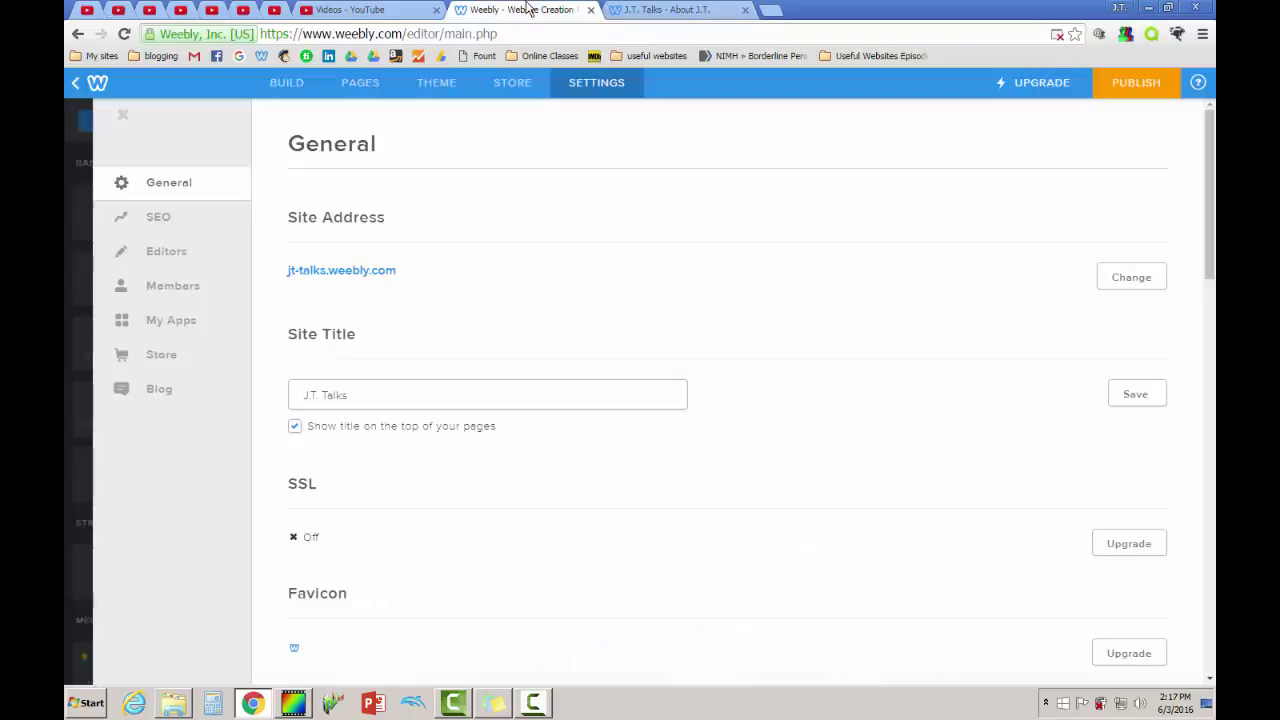
{"action": "left_click", "coordinate": [433, 385]}
{"action": "scroll", "coordinate": [1170, 320], "scroll_direction": "down", "scroll_amount": 1}
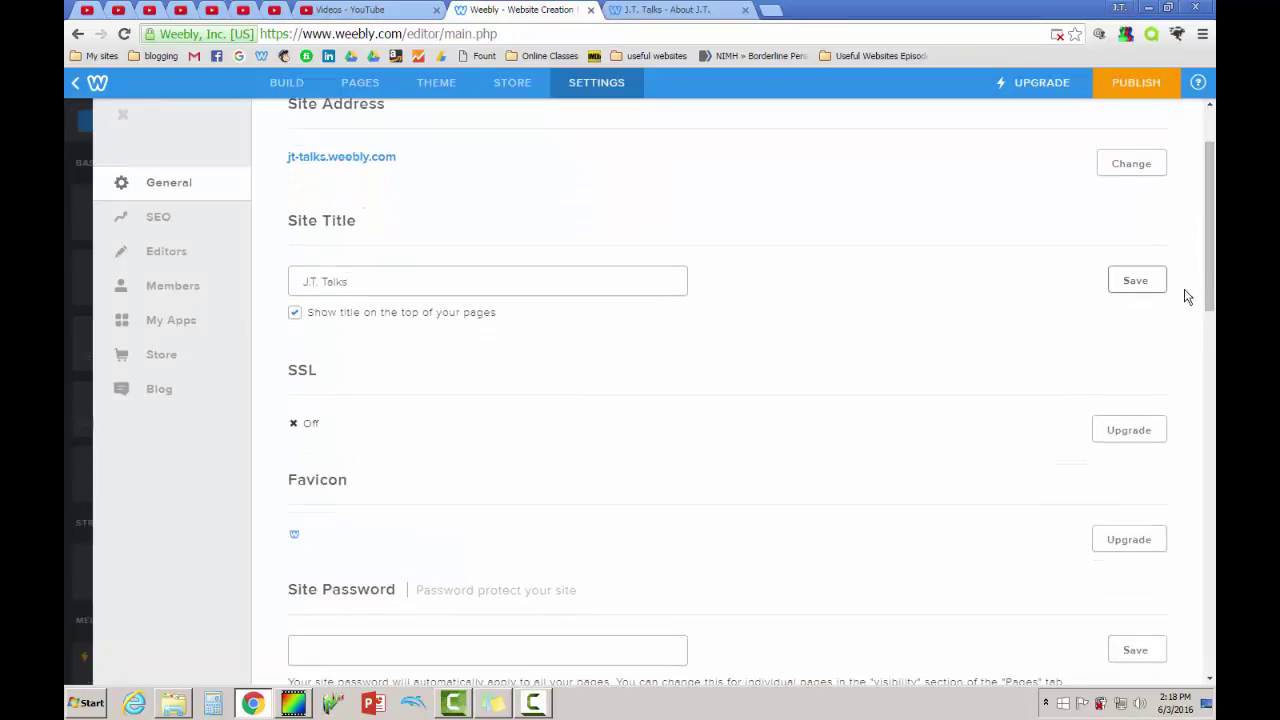
{"action": "left_click_drag", "start_coordinate": [1213, 283], "coordinate": [1213, 354]}
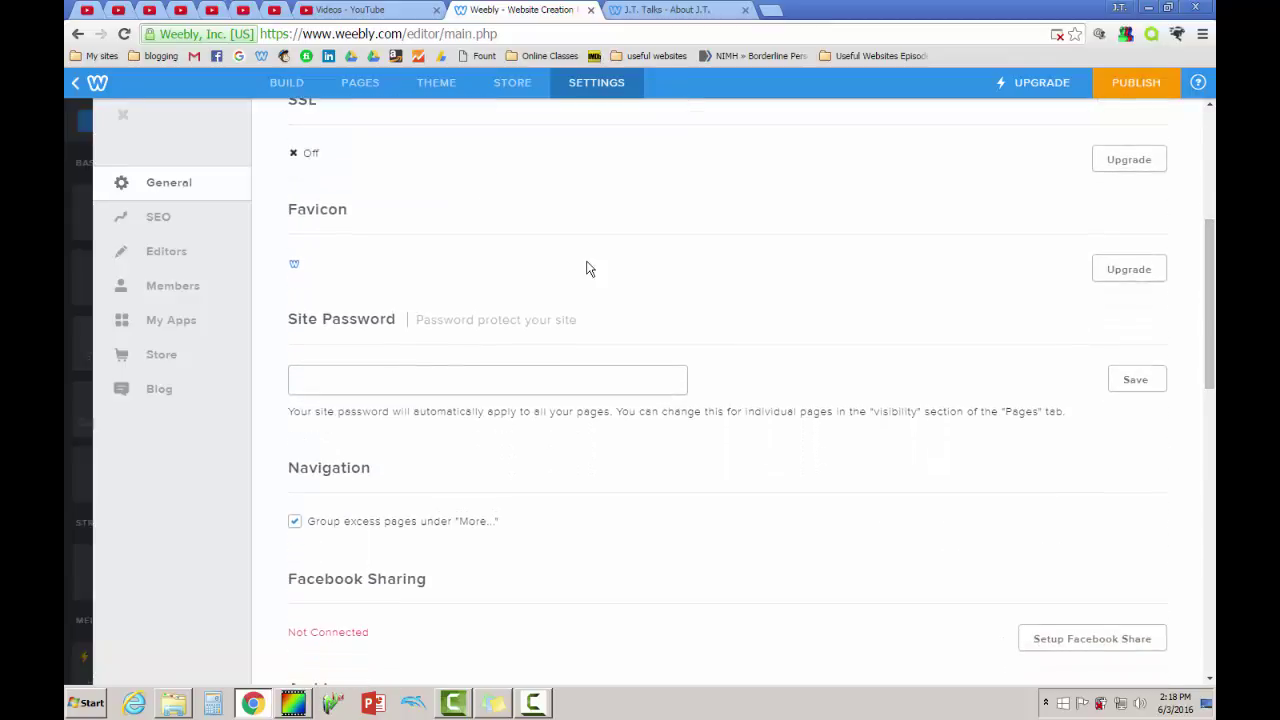
{"action": "left_click", "coordinate": [617, 15]}
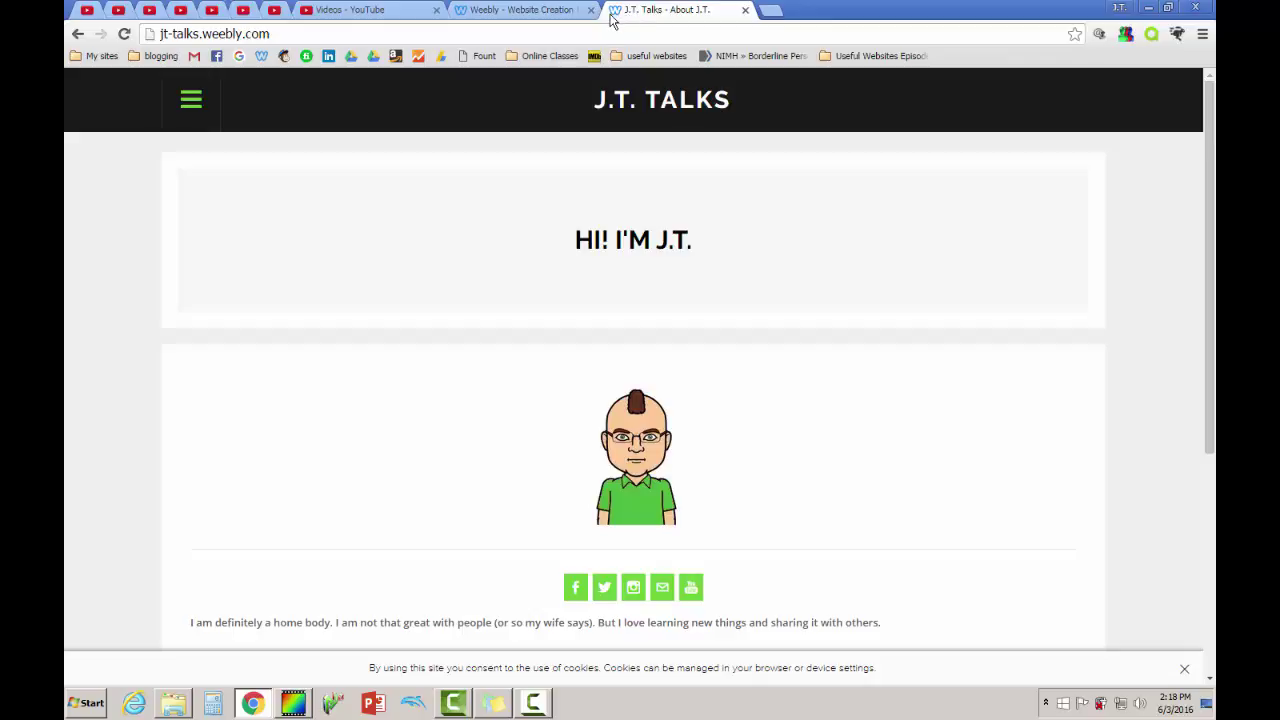
{"action": "left_click", "coordinate": [534, 10]}
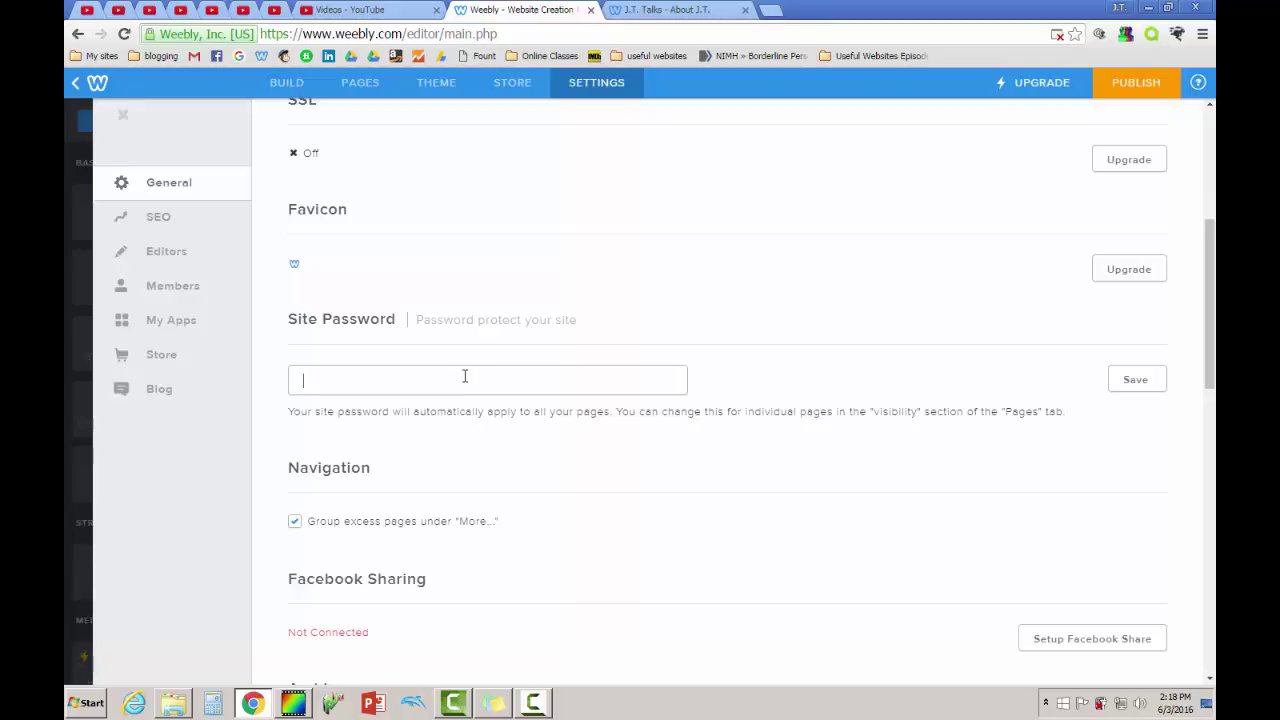
{"action": "scroll", "coordinate": [1213, 373], "scroll_direction": "down", "scroll_amount": 3}
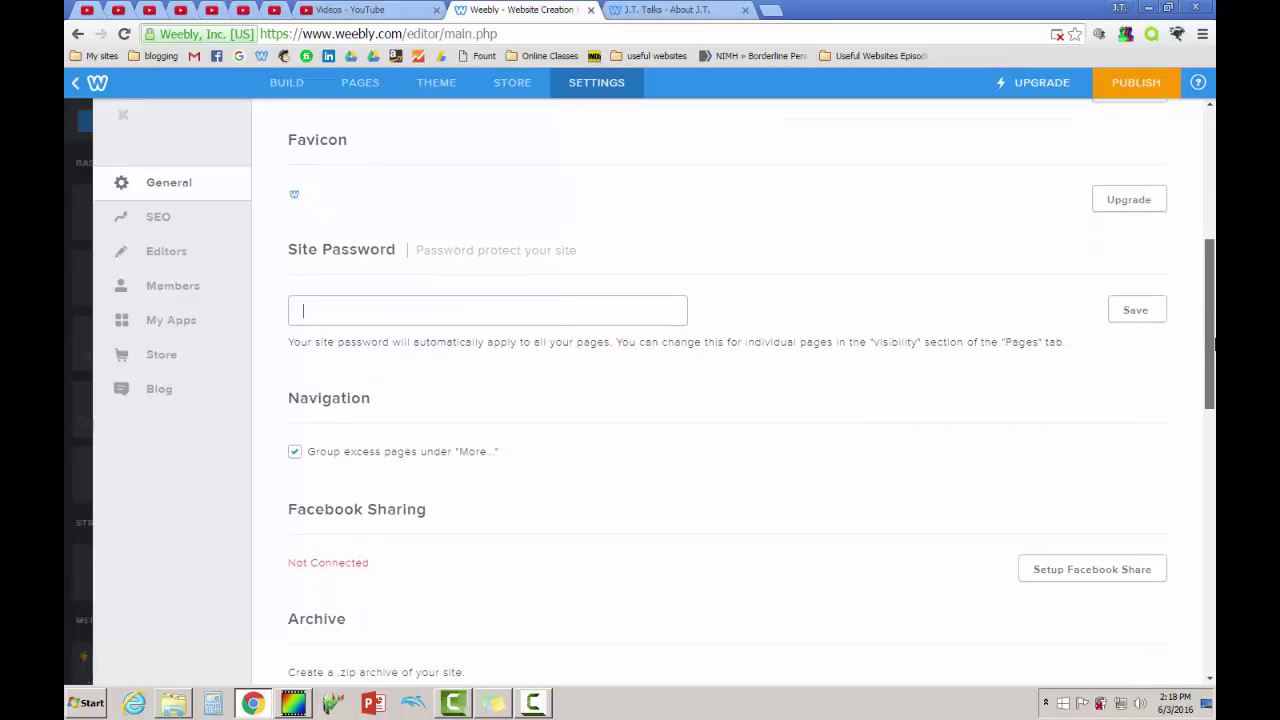
{"action": "scroll", "coordinate": [785, 227], "scroll_direction": "down", "scroll_amount": 3}
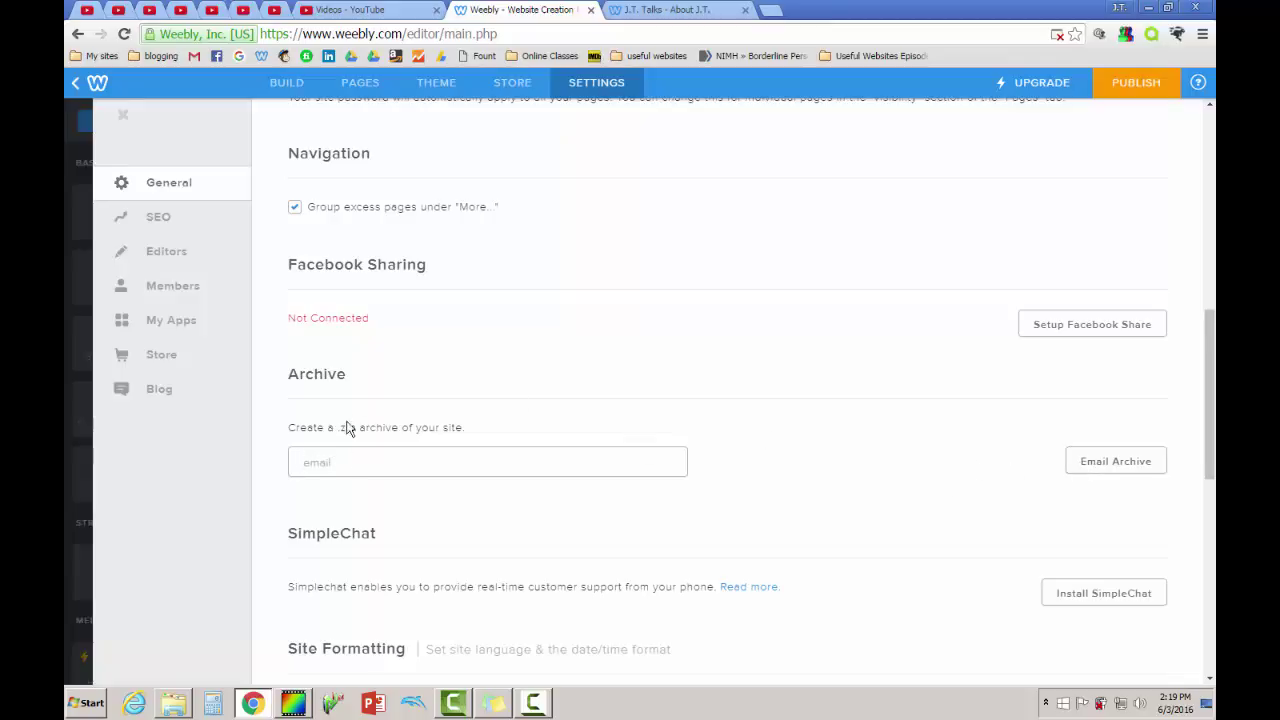
{"action": "left_click_drag", "start_coordinate": [342, 427], "coordinate": [397, 428]}
{"action": "left_click", "coordinate": [399, 430]}
{"action": "left_click_drag", "start_coordinate": [395, 427], "coordinate": [366, 427]}
{"action": "left_click", "coordinate": [366, 427]}
{"action": "left_click_drag", "start_coordinate": [335, 427], "coordinate": [400, 427]}
{"action": "left_click", "coordinate": [400, 427]}
{"action": "left_click_drag", "start_coordinate": [1208, 407], "coordinate": [1207, 511]}
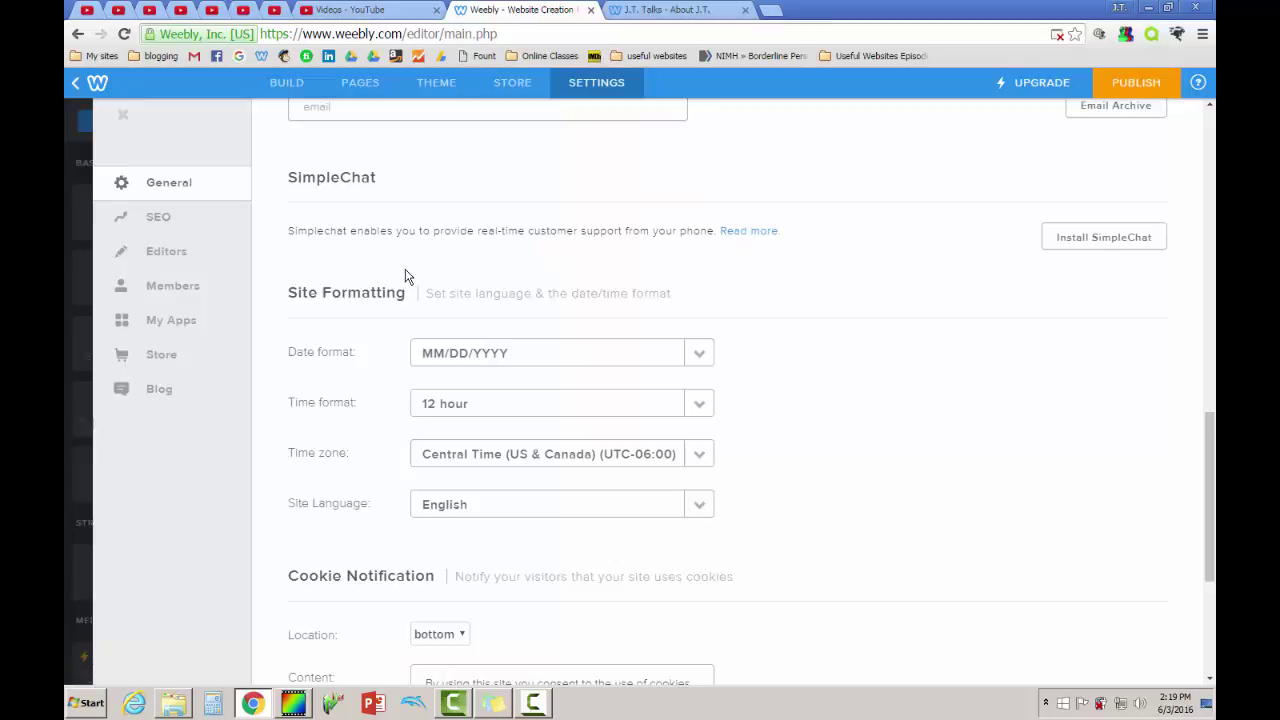
{"action": "left_click_drag", "start_coordinate": [1207, 436], "coordinate": [1206, 490]}
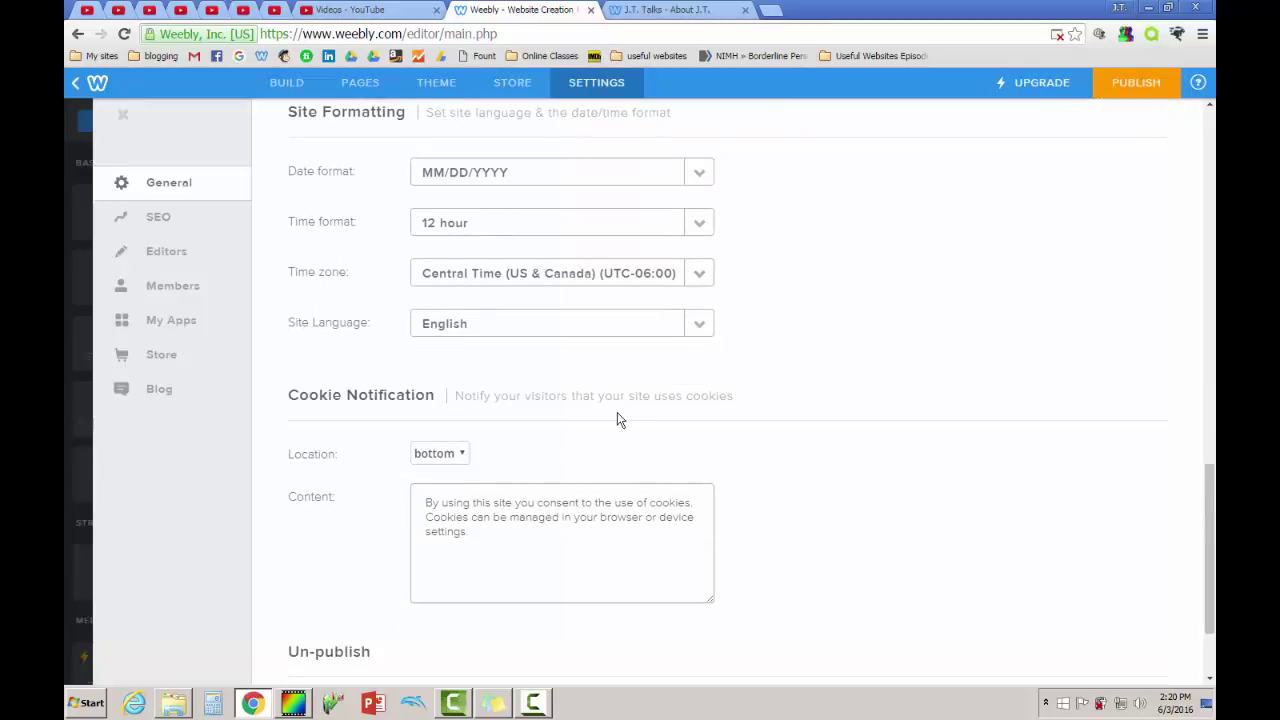
{"action": "left_click_drag", "start_coordinate": [1209, 513], "coordinate": [1208, 529]}
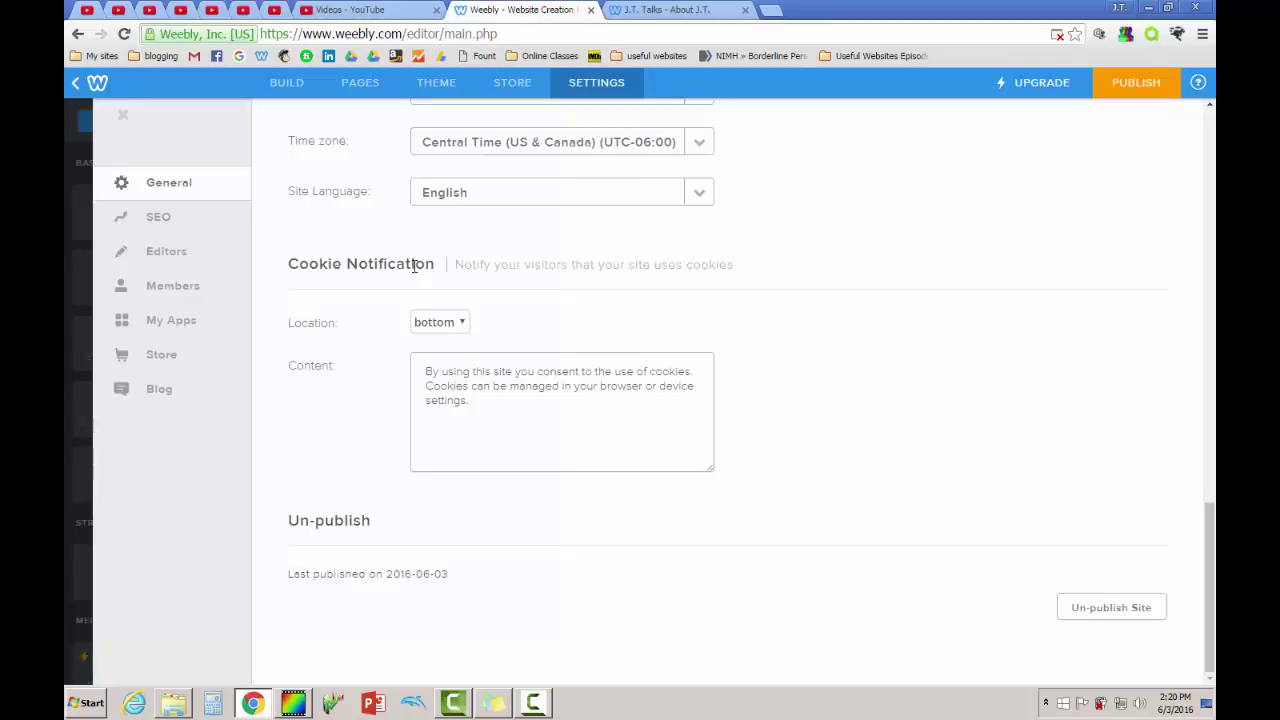
{"action": "left_click", "coordinate": [440, 324]}
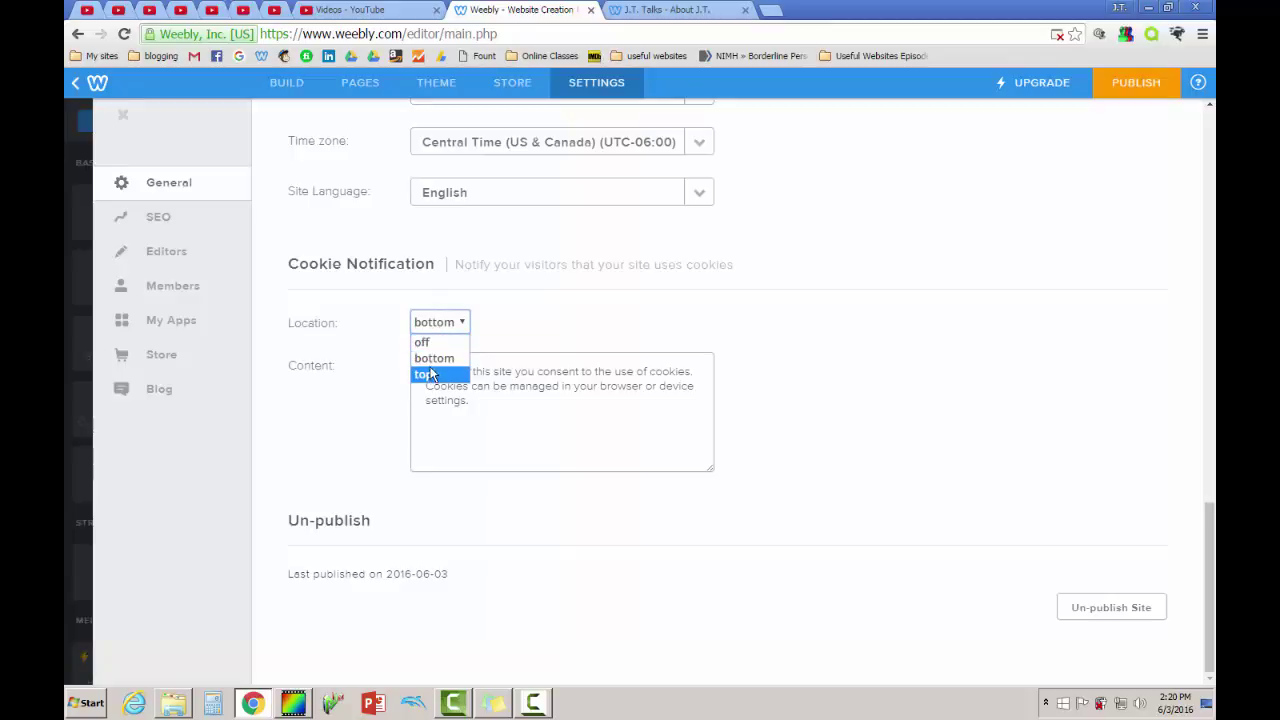
{"action": "left_click", "coordinate": [430, 358]}
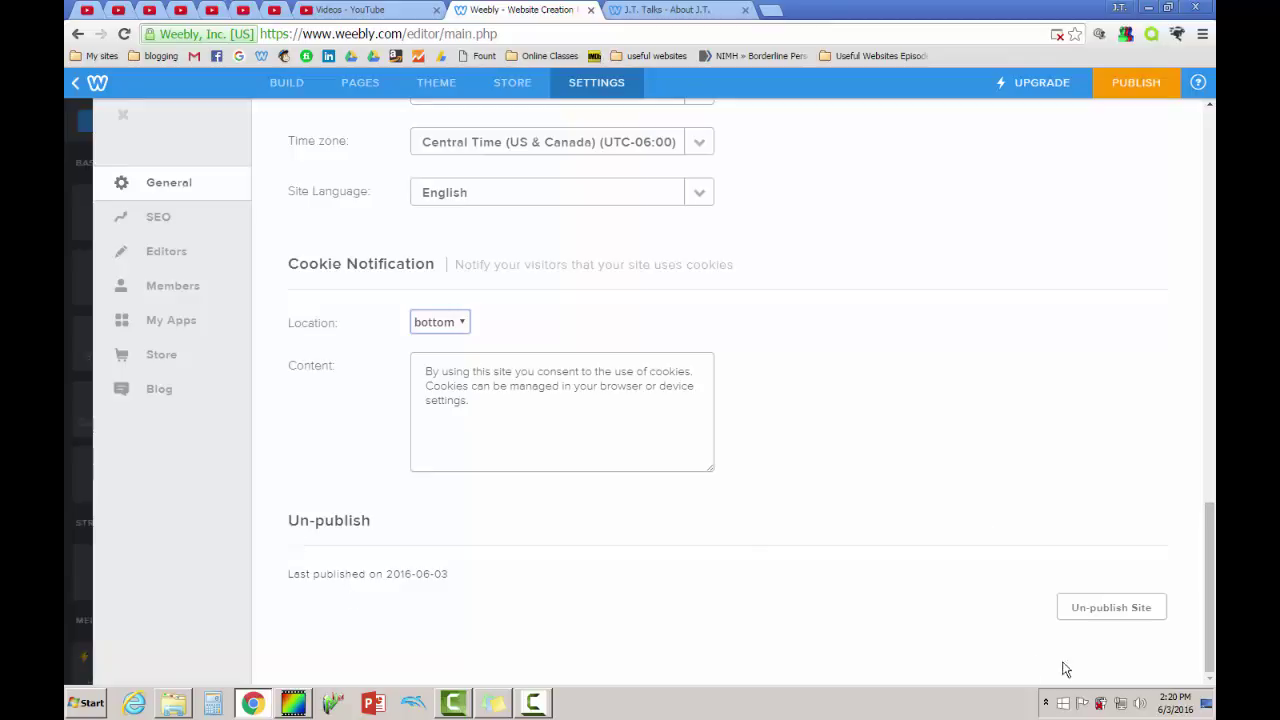
Switch to SEO settings and inspect the Site Description and Meta Keywords (passive income, blog, podcast)
{"action": "left_click", "coordinate": [157, 229]}
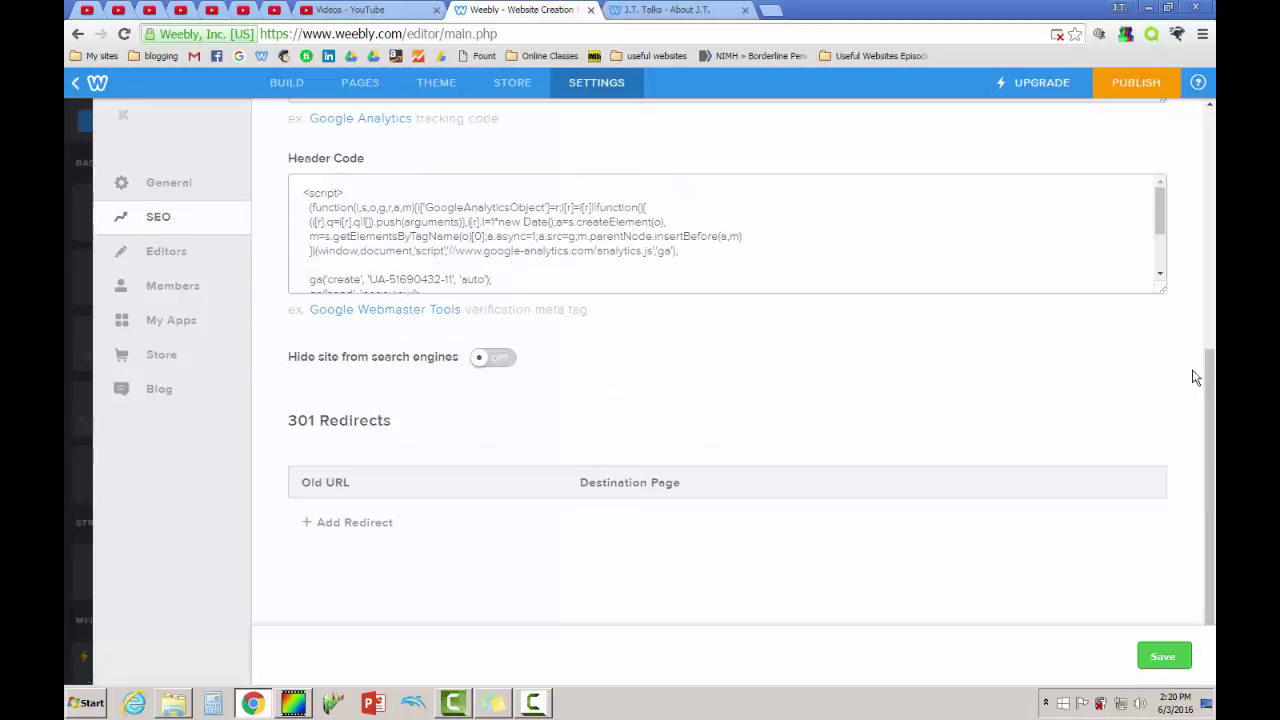
{"action": "left_click_drag", "start_coordinate": [1208, 380], "coordinate": [1205, 86]}
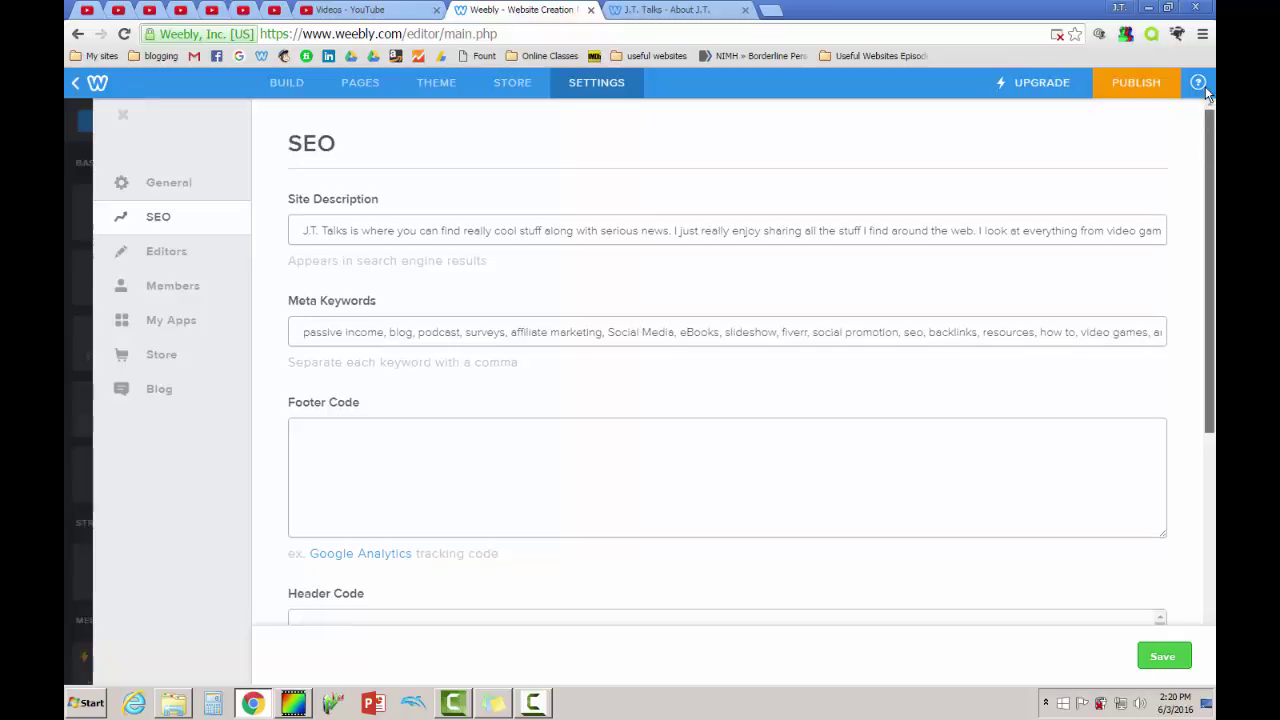
{"action": "left_click", "coordinate": [322, 233]}
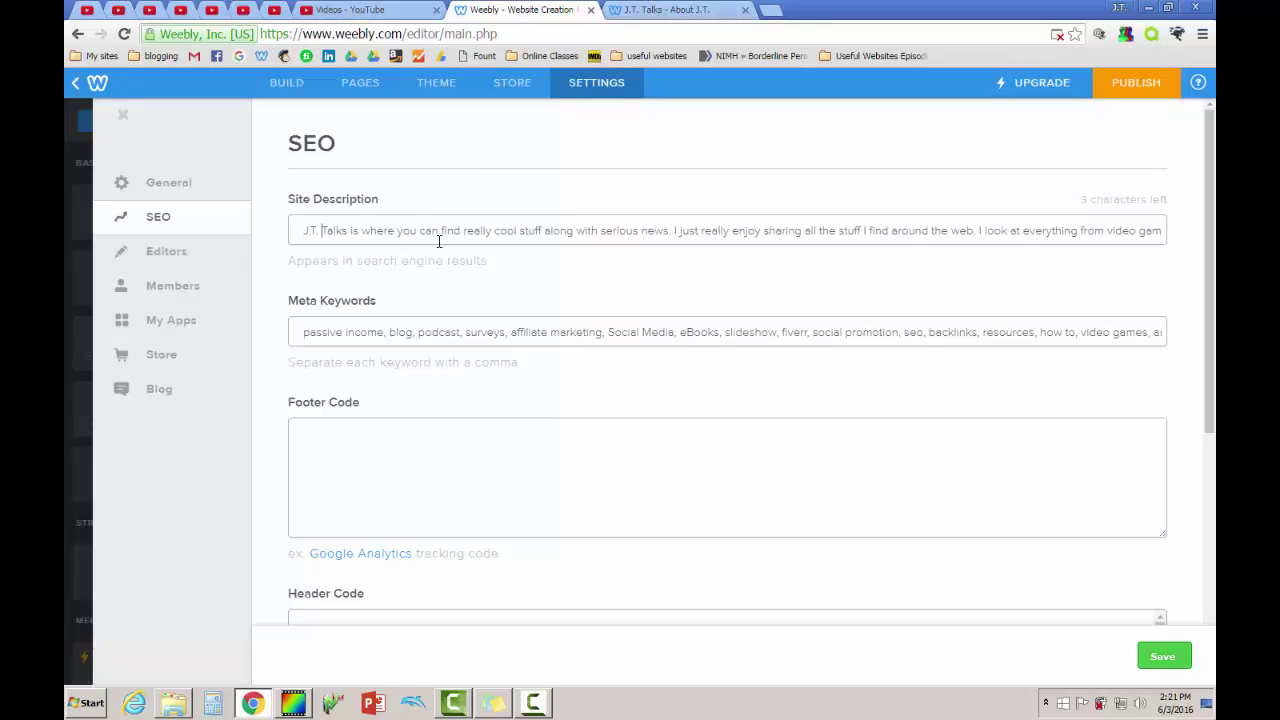
{"action": "left_click_drag", "start_coordinate": [309, 331], "coordinate": [368, 333]}
{"action": "left_click", "coordinate": [346, 335]}
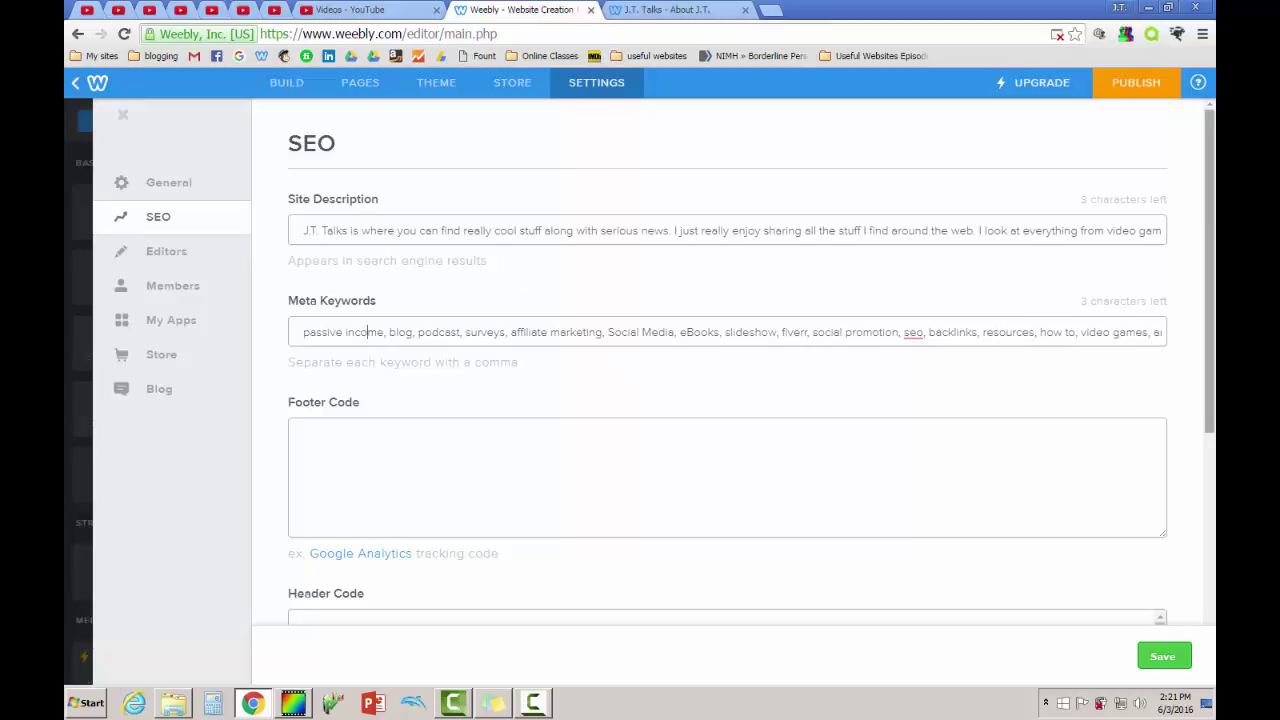
{"action": "left_click_drag", "start_coordinate": [1210, 404], "coordinate": [1205, 505]}
{"action": "scroll", "coordinate": [1205, 506], "scroll_direction": "down", "scroll_amount": 1}
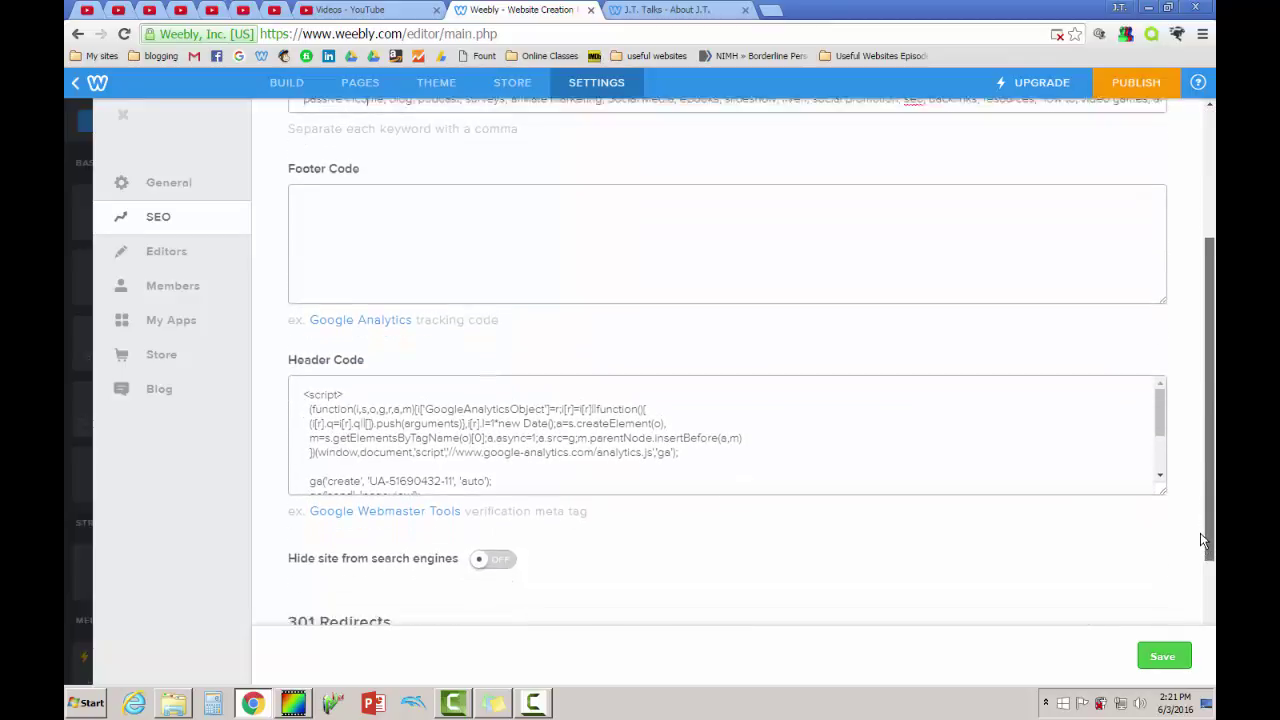
{"action": "left_click", "coordinate": [406, 219]}
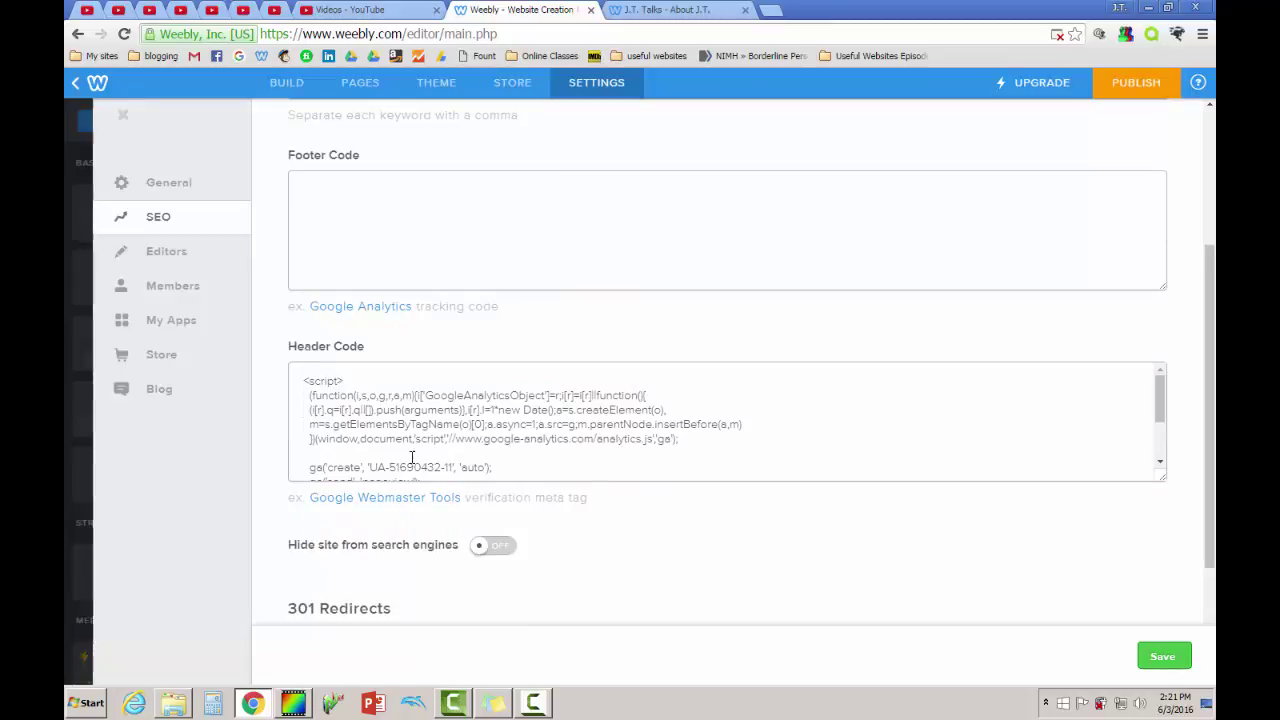
{"action": "left_click", "coordinate": [400, 424]}
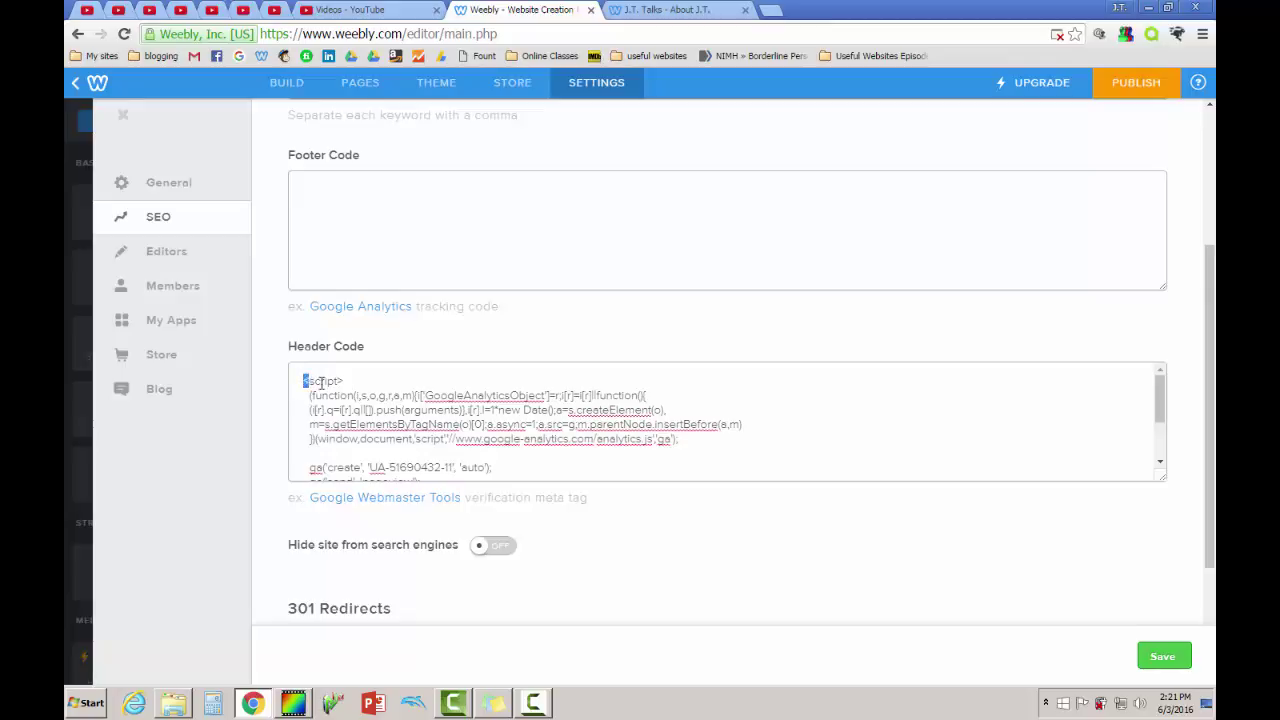
{"action": "left_click_drag", "start_coordinate": [320, 381], "coordinate": [444, 439]}
{"action": "left_click", "coordinate": [437, 439]}
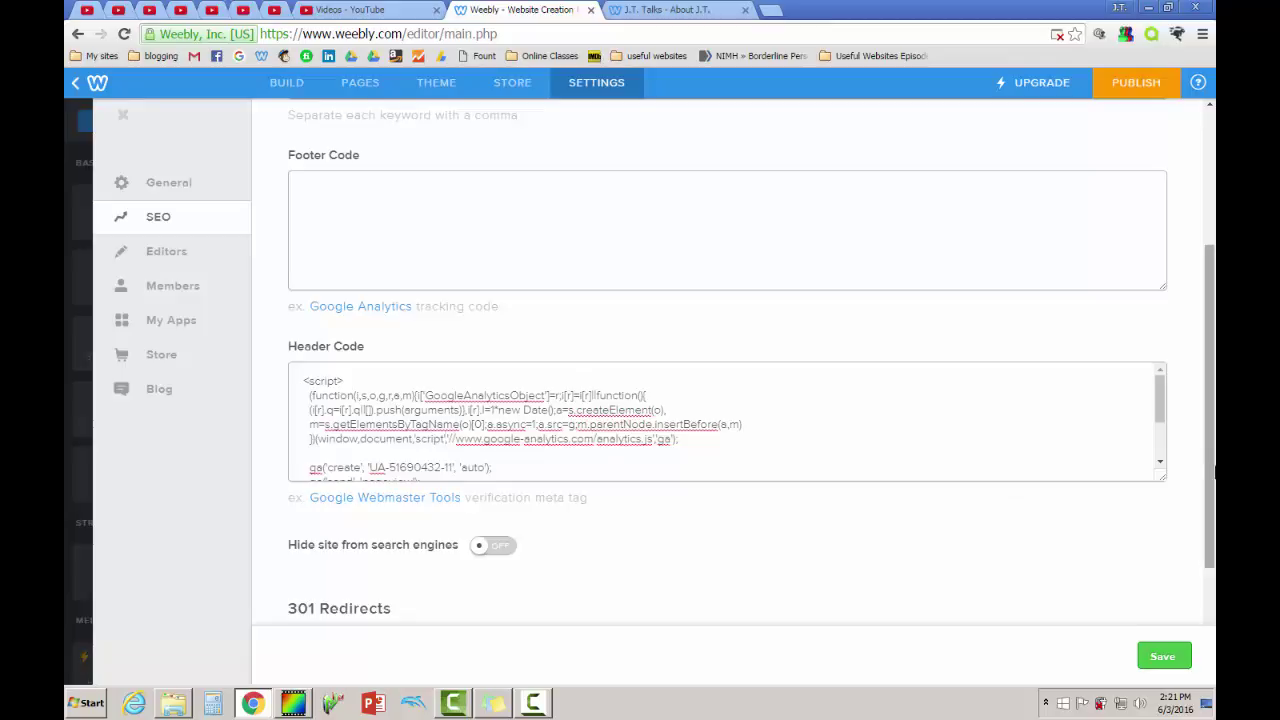
{"action": "scroll", "coordinate": [1215, 506], "scroll_direction": "down", "scroll_amount": 1}
{"action": "left_click_drag", "start_coordinate": [1215, 506], "coordinate": [1208, 570]}
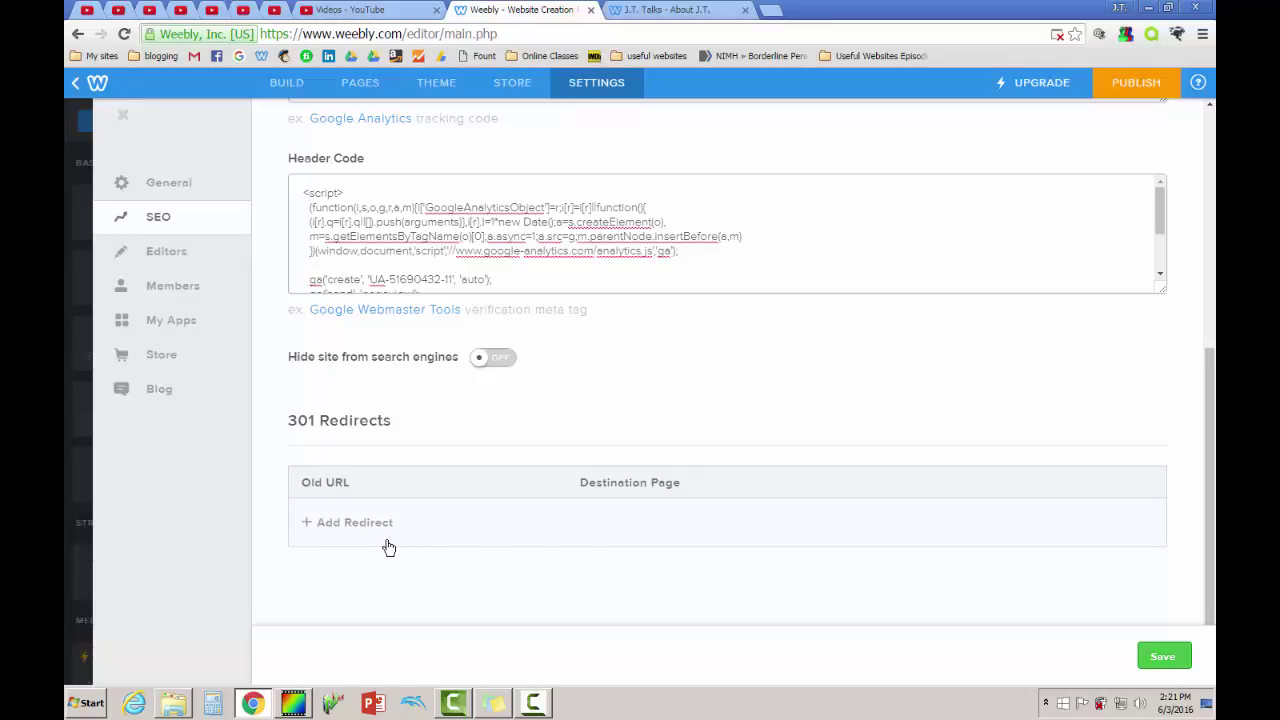
View the Editors settings, then the Members page with no members and Login/Register off
{"action": "left_click", "coordinate": [168, 259]}
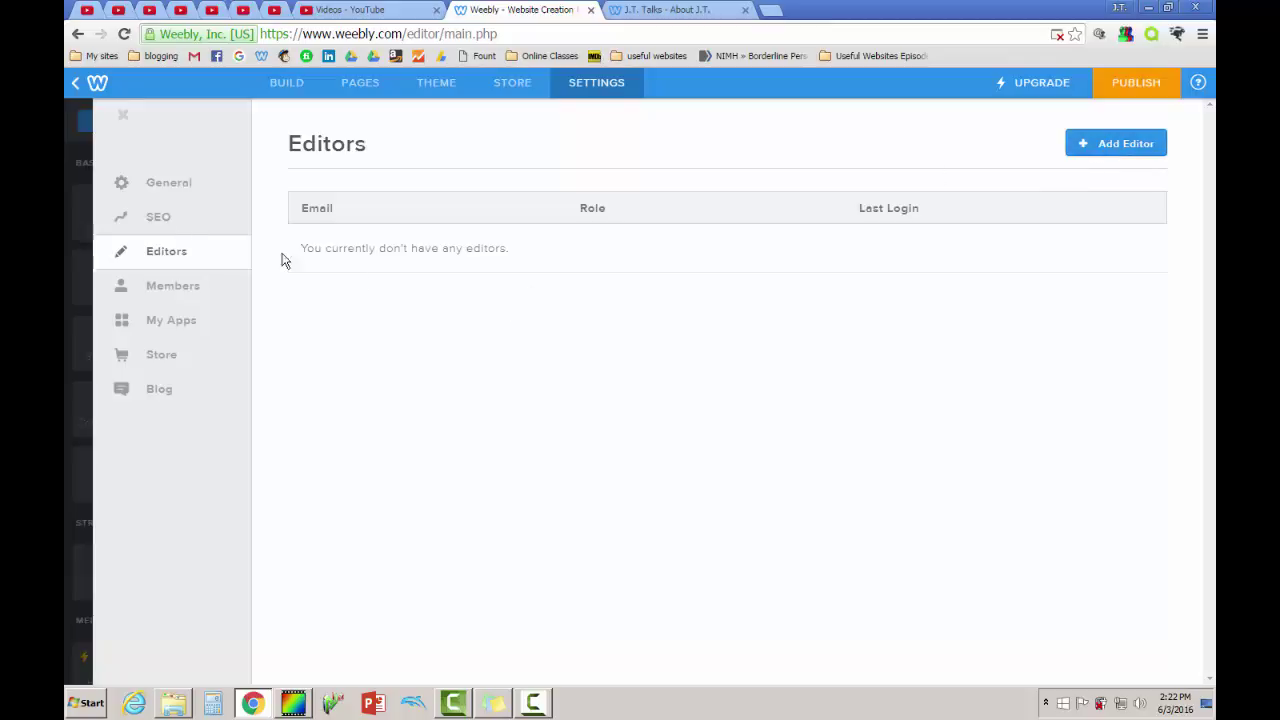
{"action": "left_click", "coordinate": [175, 290]}
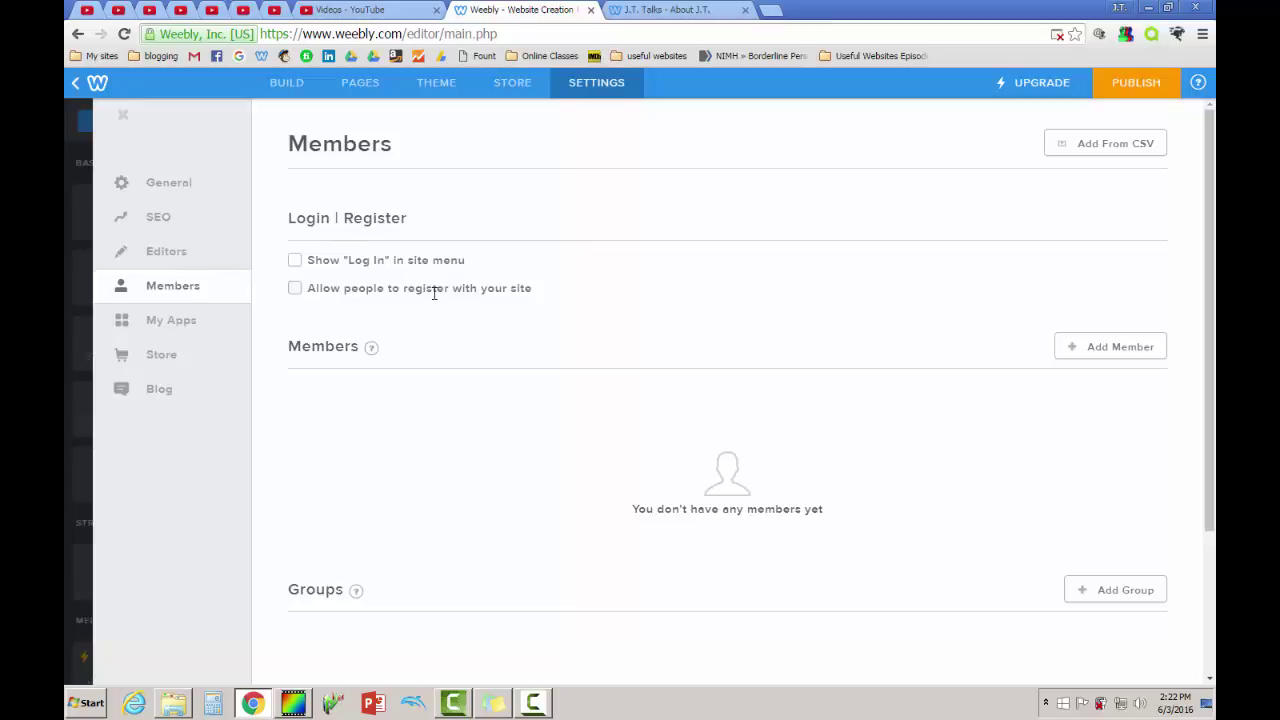
Show My Apps, listing the installed Accordion, Call-Out Box, Pinpoll and Tabs apps
{"action": "left_click", "coordinate": [158, 325]}
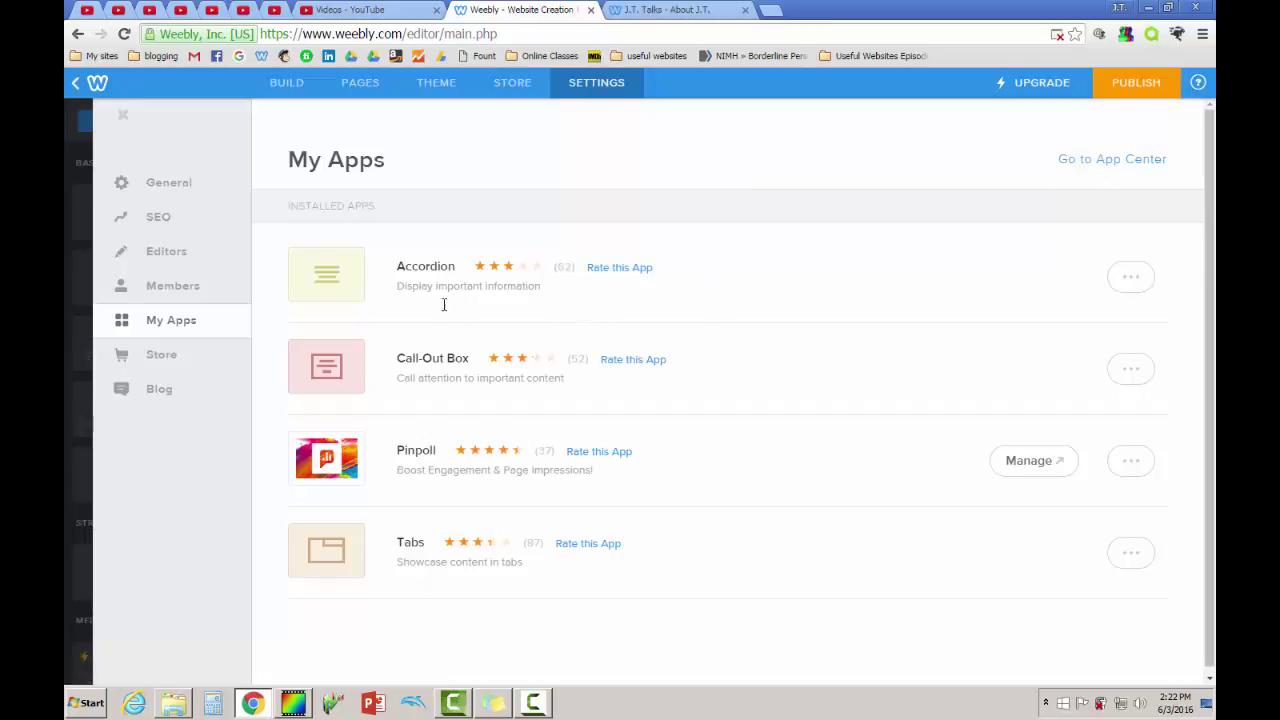
Open the Store settings and check the Weight Unit choices, keeping Imperial
{"action": "left_click", "coordinate": [163, 355]}
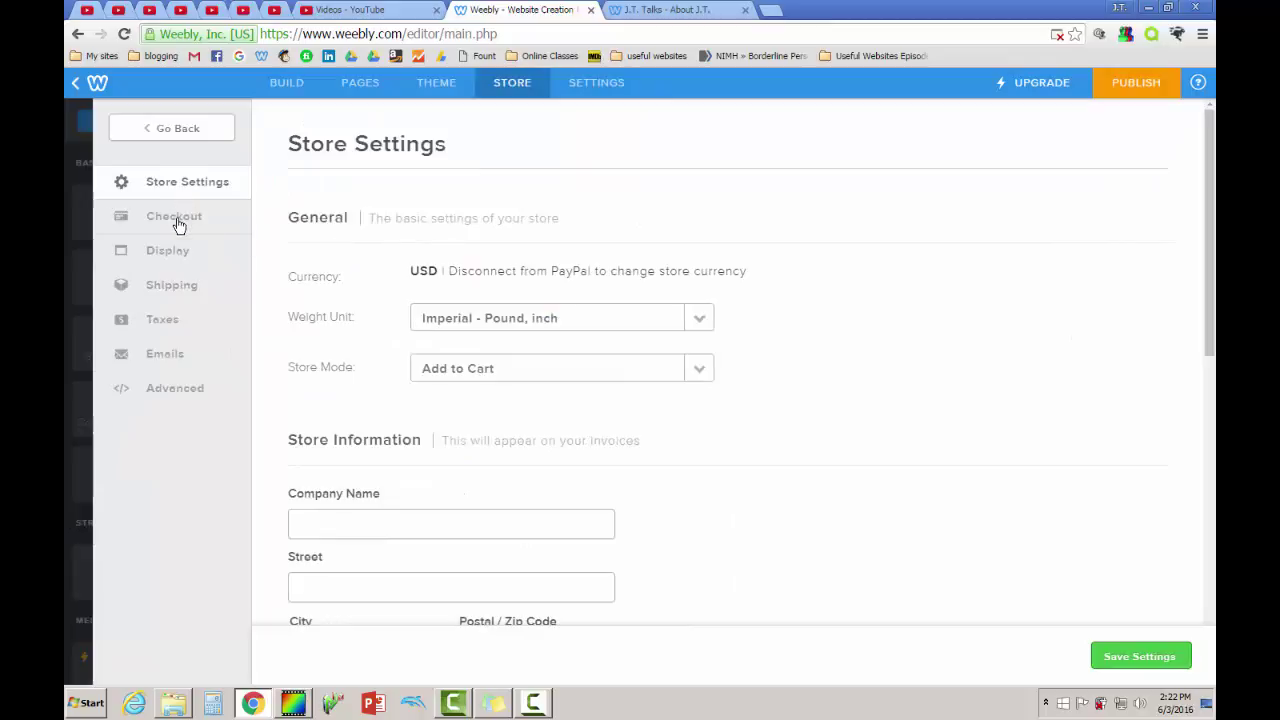
{"action": "left_click", "coordinate": [447, 318]}
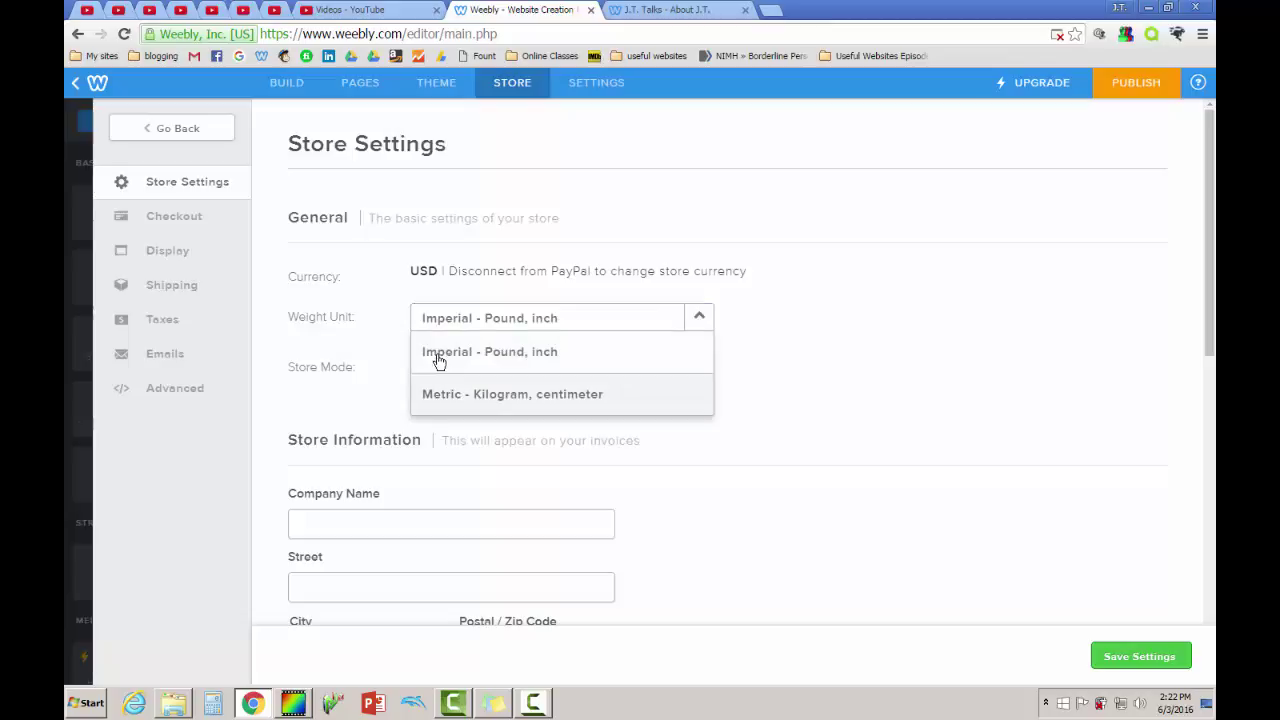
{"action": "left_click", "coordinate": [384, 309]}
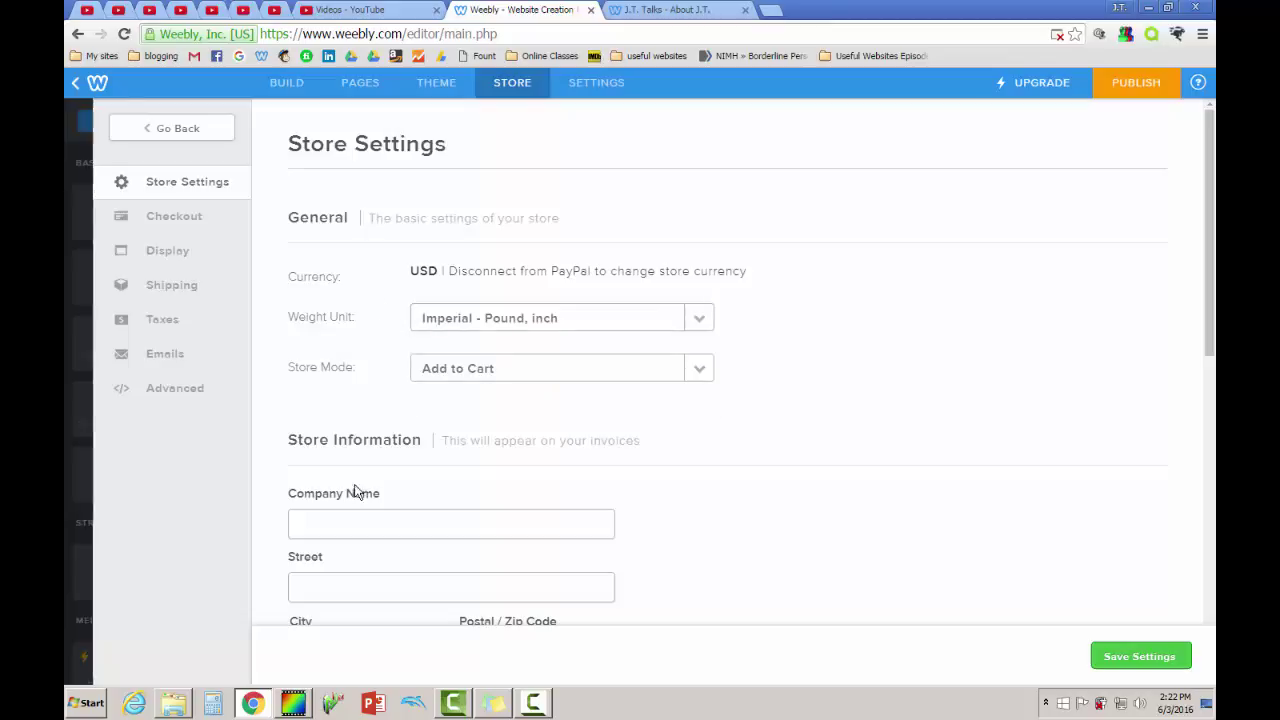
Review the store's Checkout, Display and Advanced options, then return to the site settings
{"action": "left_click", "coordinate": [189, 231]}
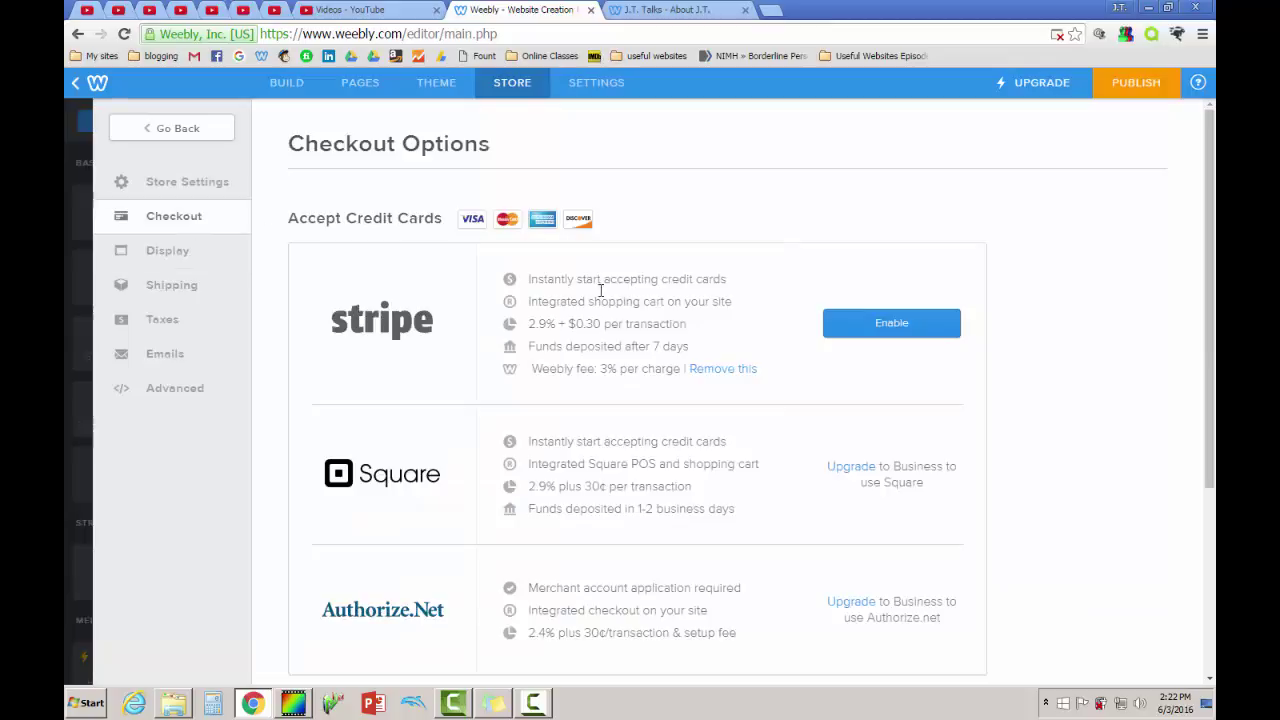
{"action": "left_click_drag", "start_coordinate": [1208, 214], "coordinate": [1155, 210]}
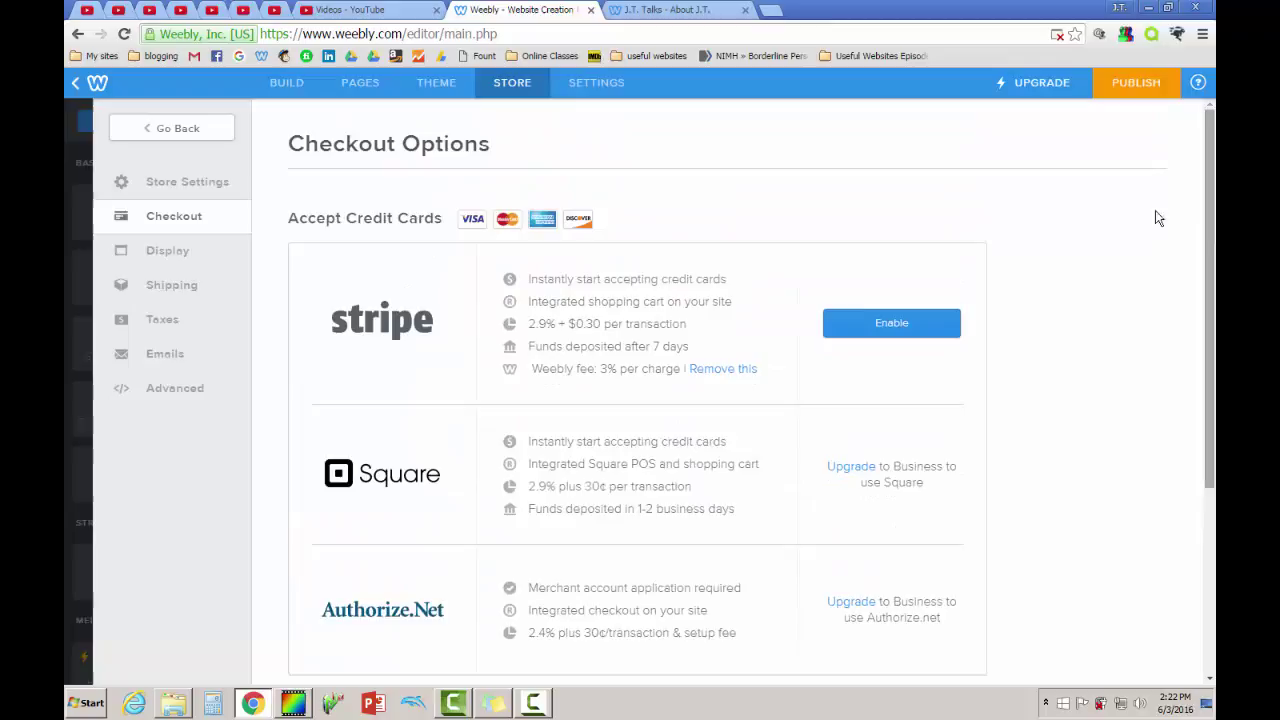
{"action": "left_click", "coordinate": [163, 261]}
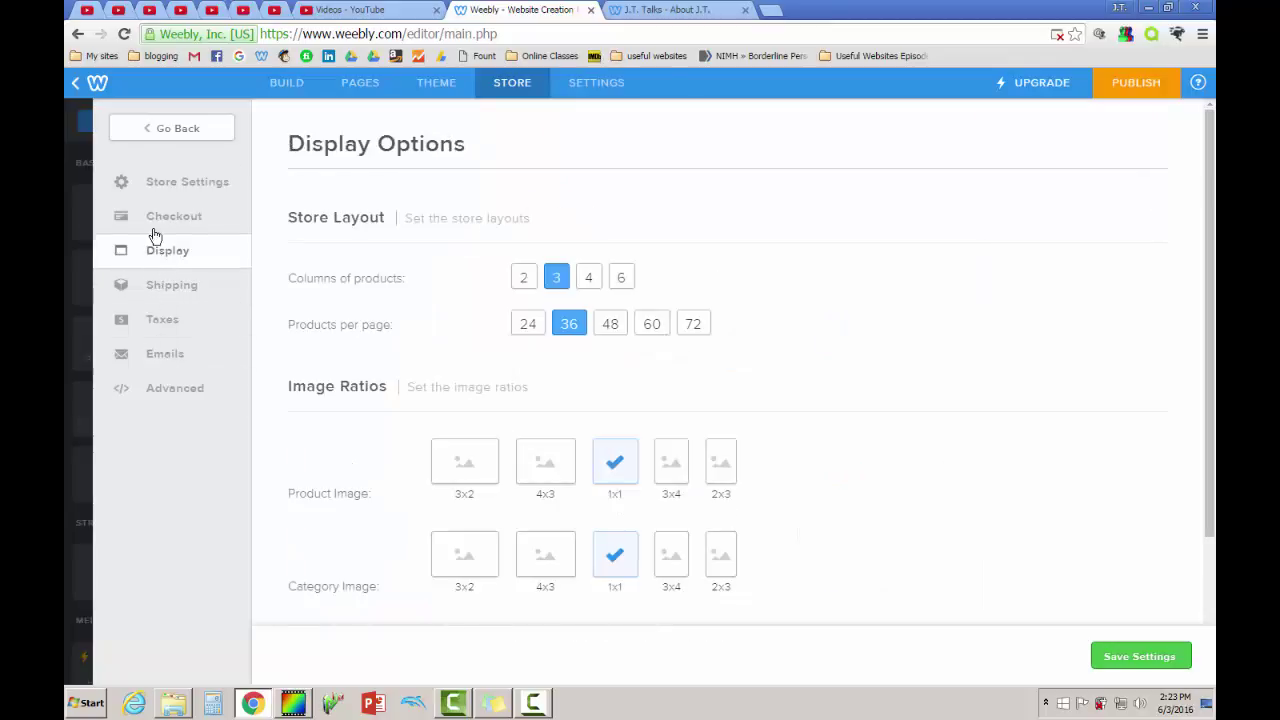
{"action": "left_click", "coordinate": [180, 393]}
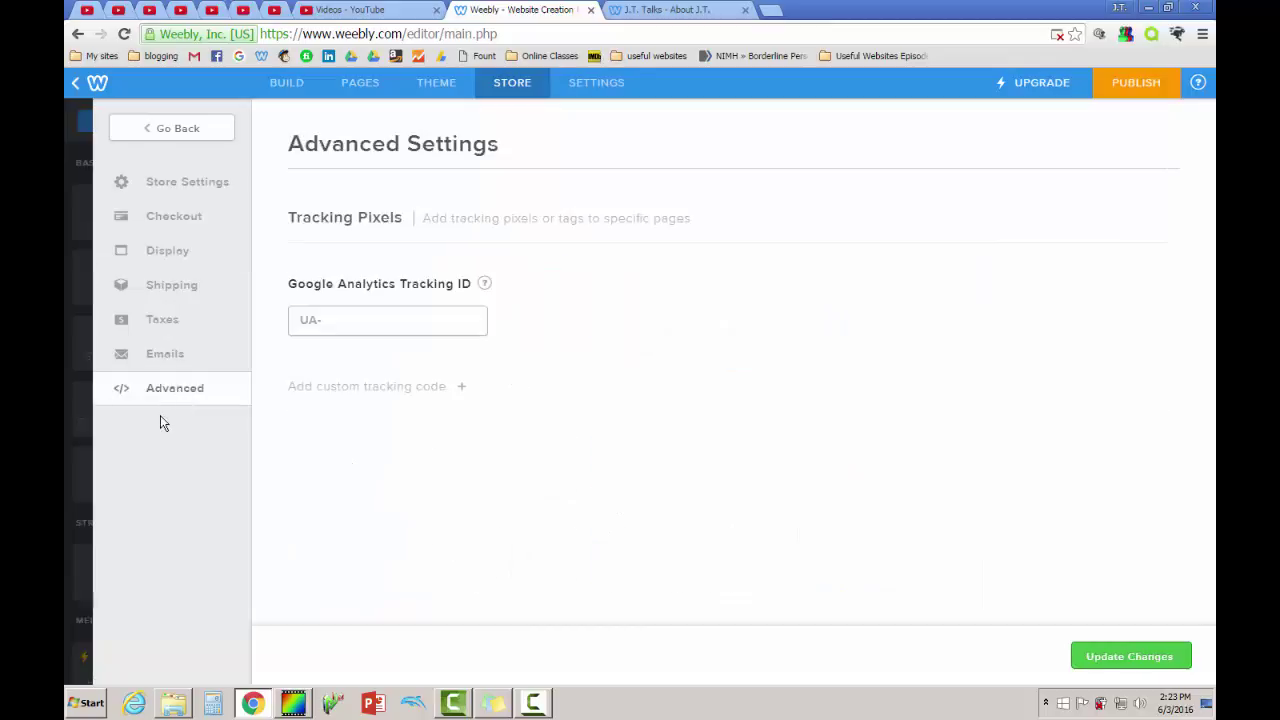
{"action": "left_click", "coordinate": [172, 130]}
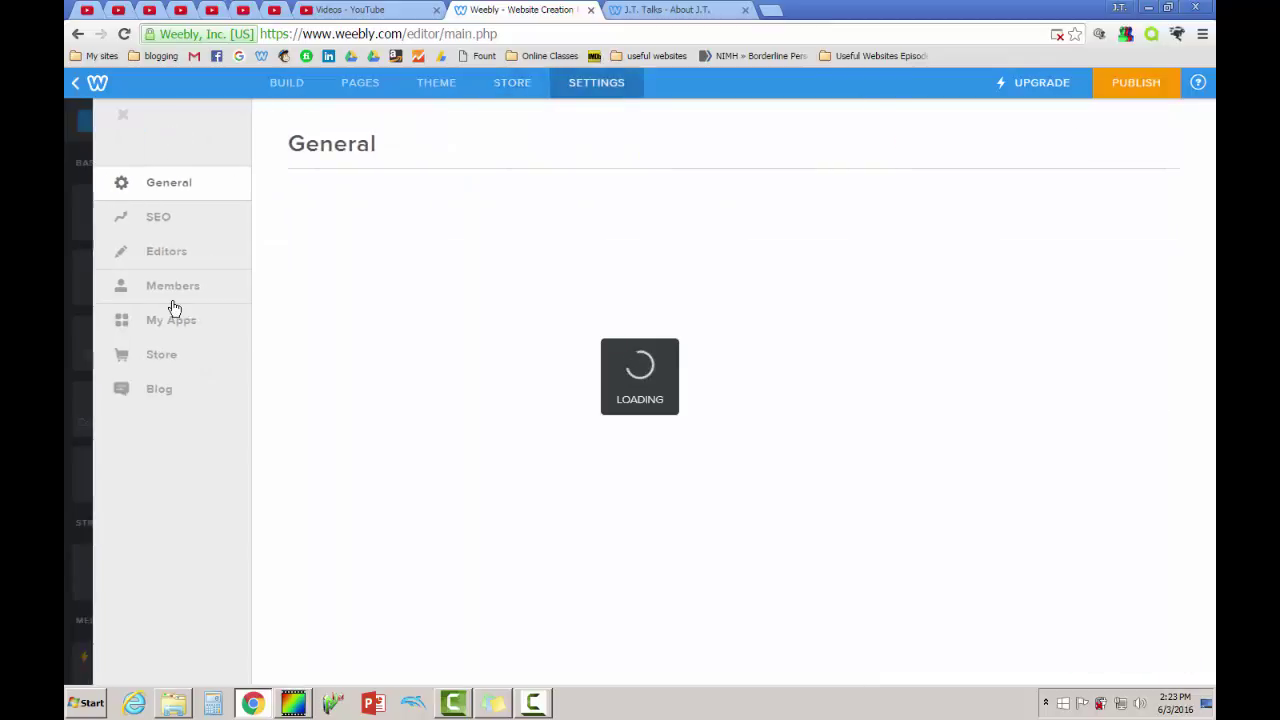
Open My Ramblings blog settings and review post share buttons, keeping Facebook and Twitter
{"action": "left_click", "coordinate": [159, 399]}
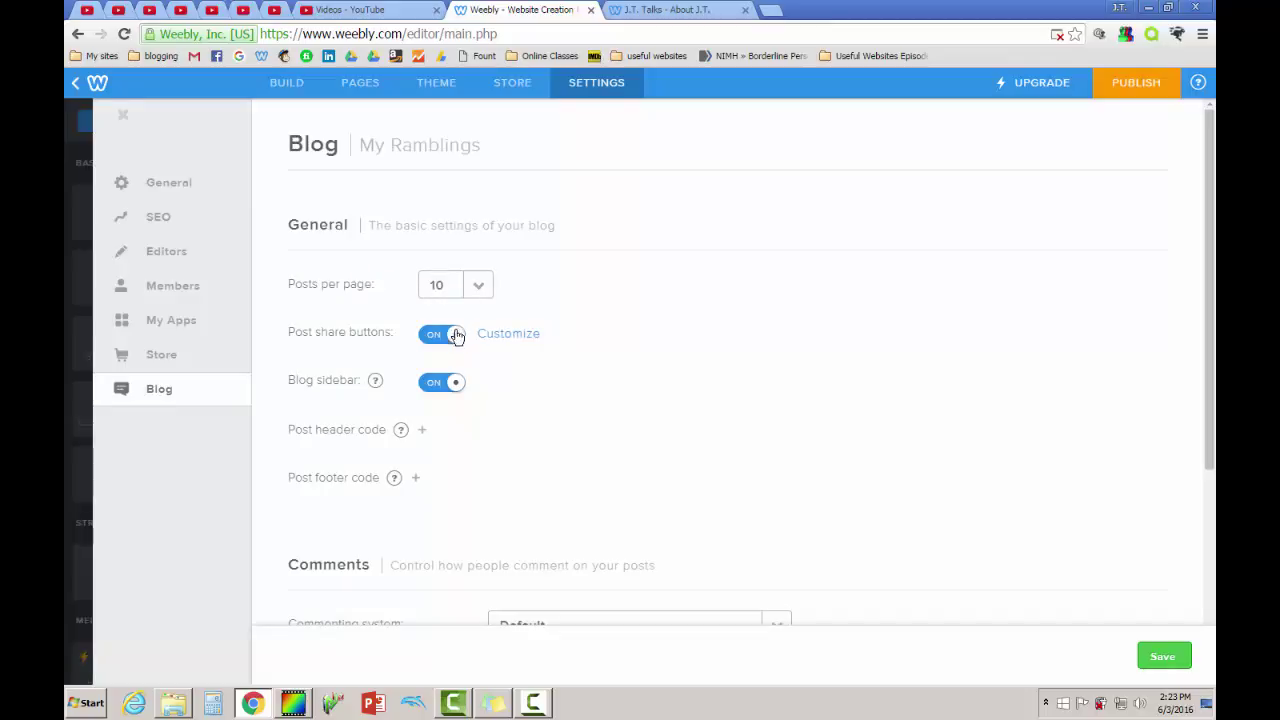
{"action": "left_click", "coordinate": [527, 337]}
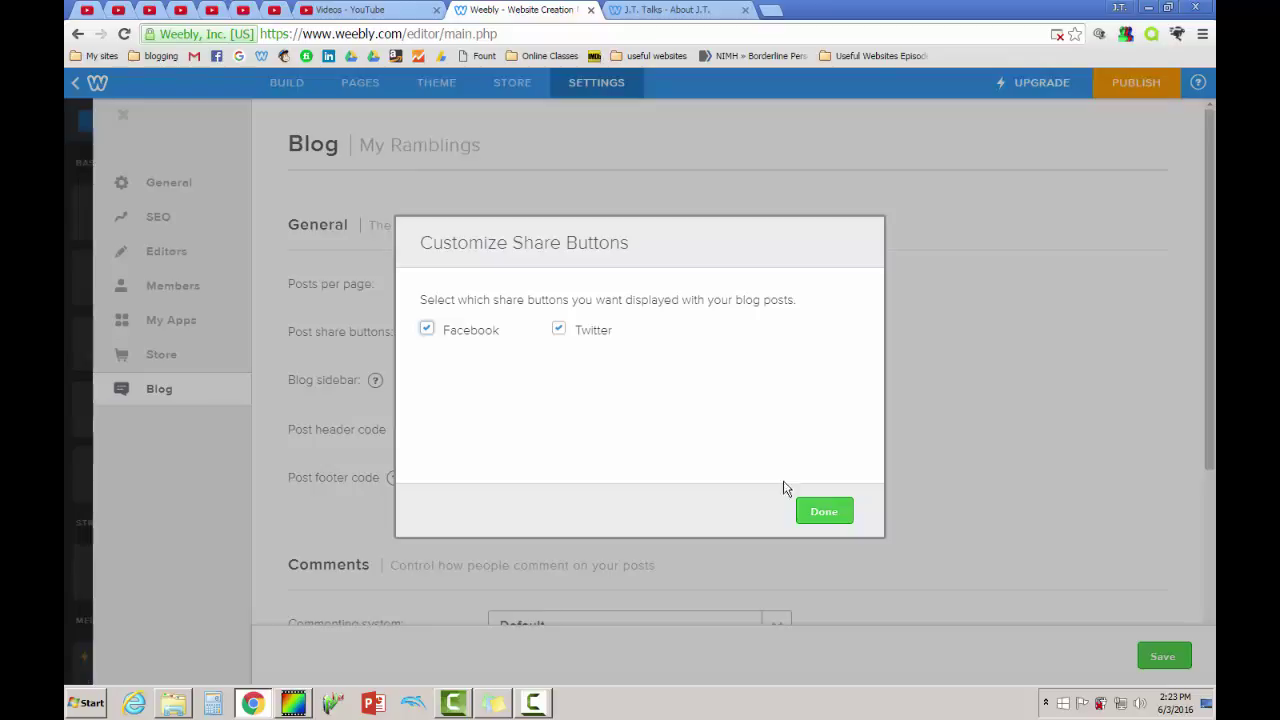
{"action": "left_click", "coordinate": [816, 511]}
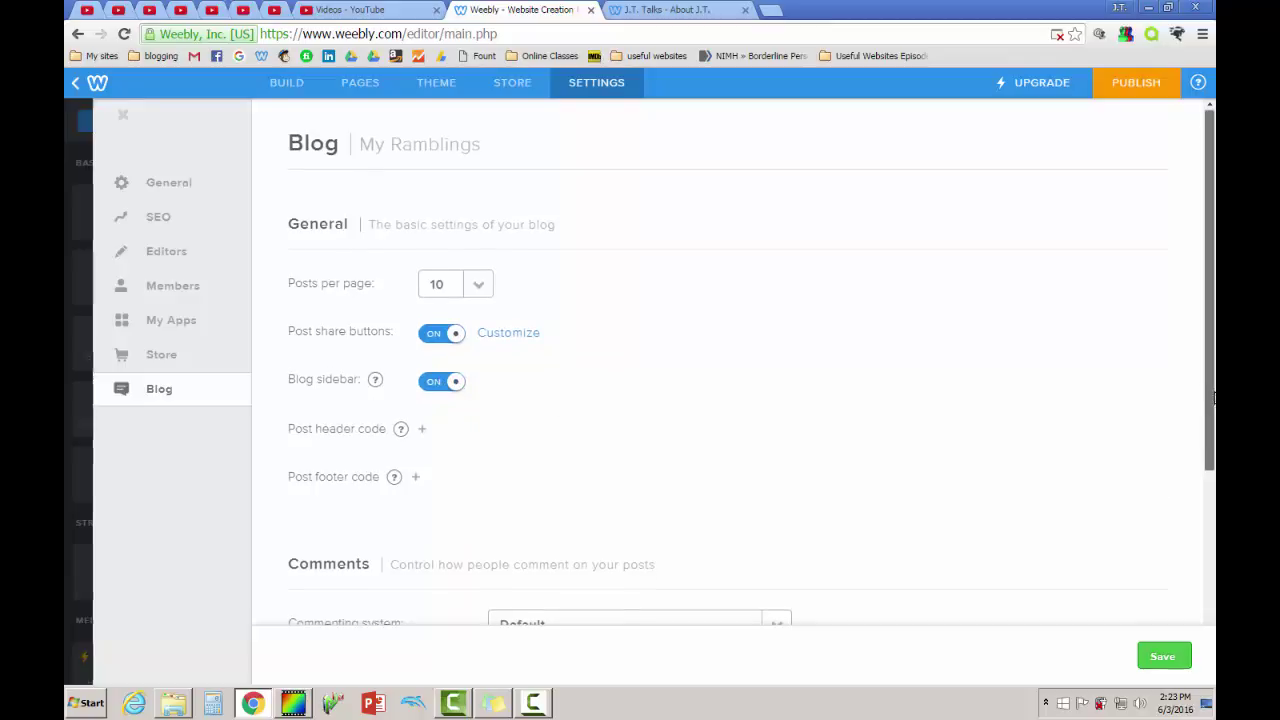
Scroll to Comments and check the commenting system options (Default, Disqus, Facebook), keeping Default
{"action": "left_click_drag", "start_coordinate": [1211, 408], "coordinate": [1212, 531]}
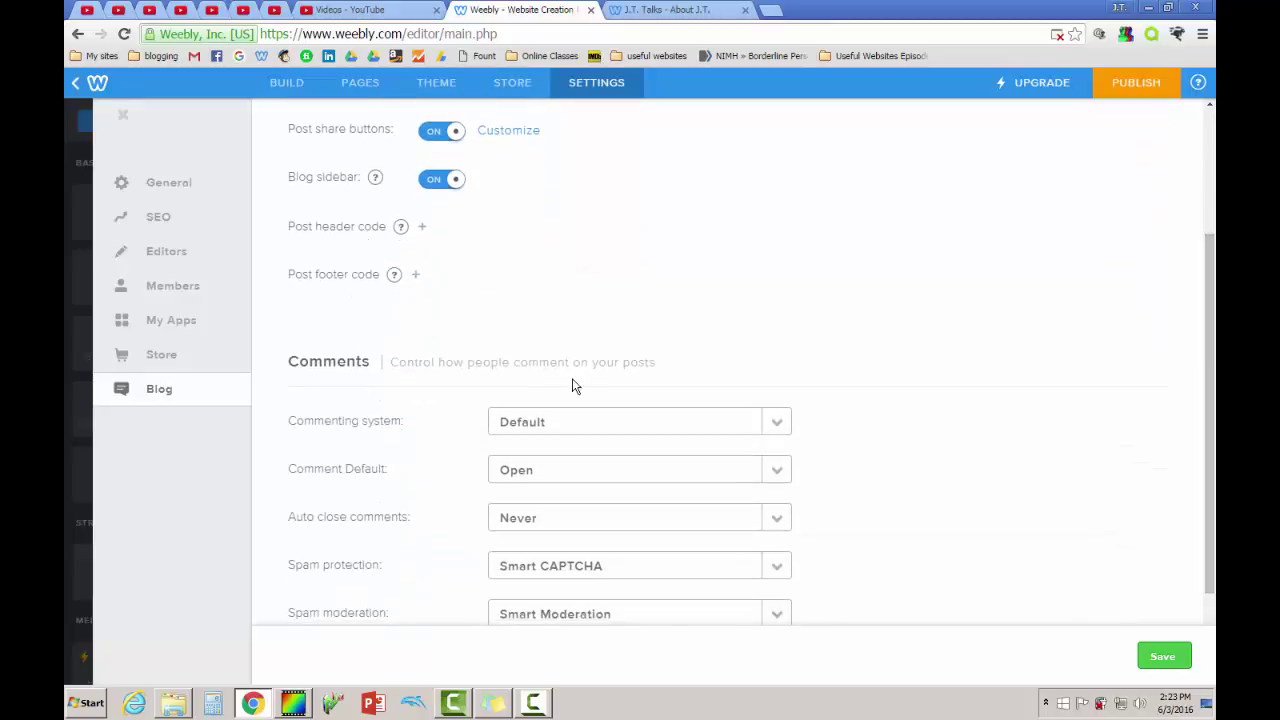
{"action": "left_click_drag", "start_coordinate": [1210, 360], "coordinate": [1213, 408]}
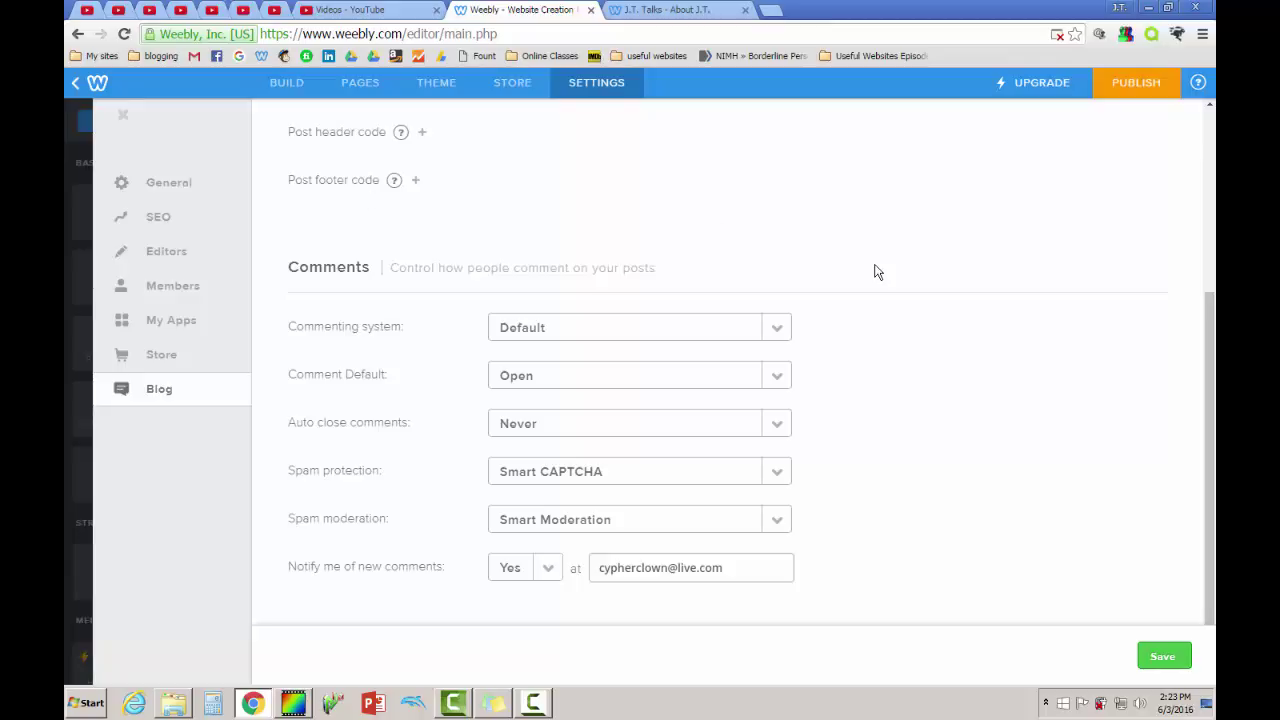
{"action": "left_click_drag", "start_coordinate": [1213, 355], "coordinate": [1213, 375]}
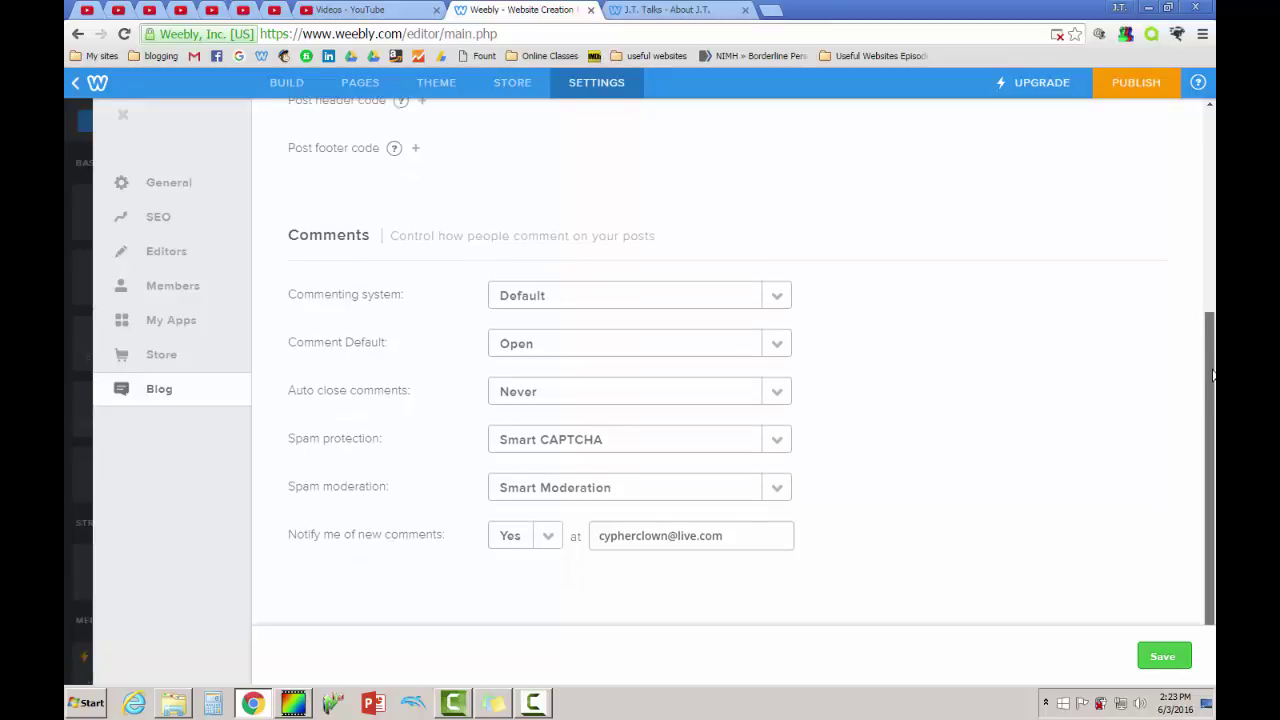
{"action": "left_click", "coordinate": [555, 304]}
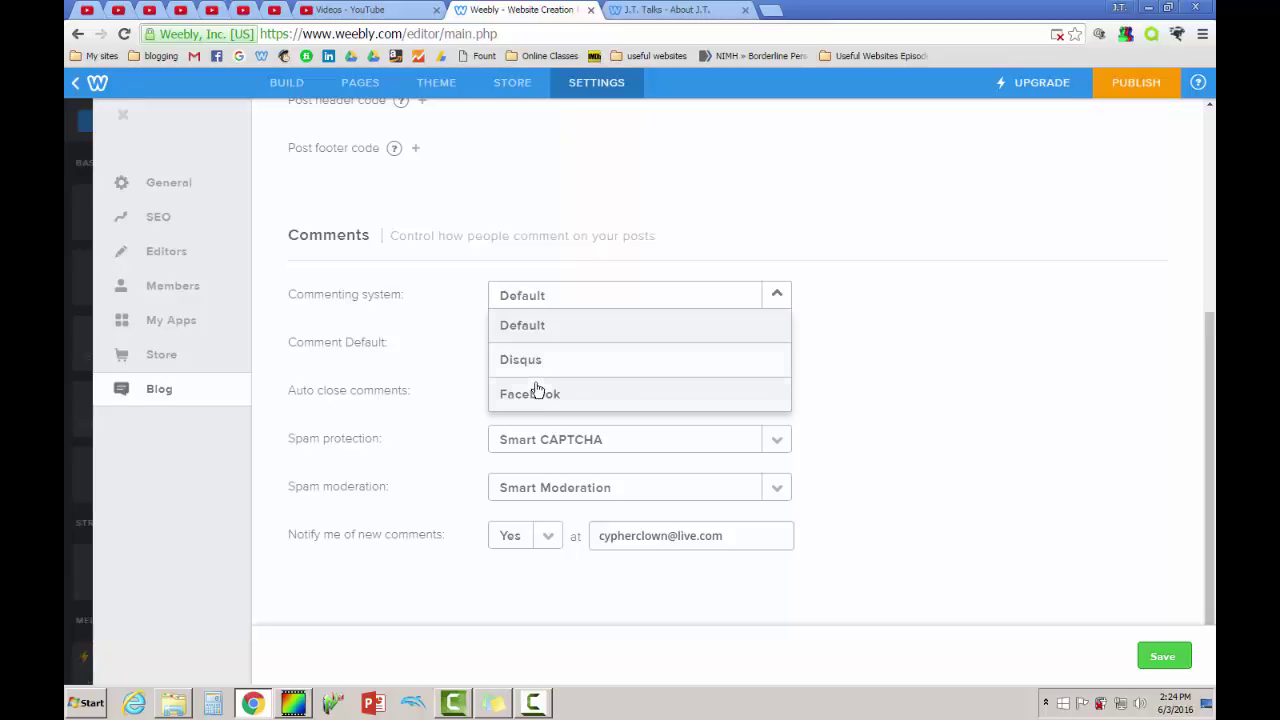
{"action": "left_click", "coordinate": [578, 238]}
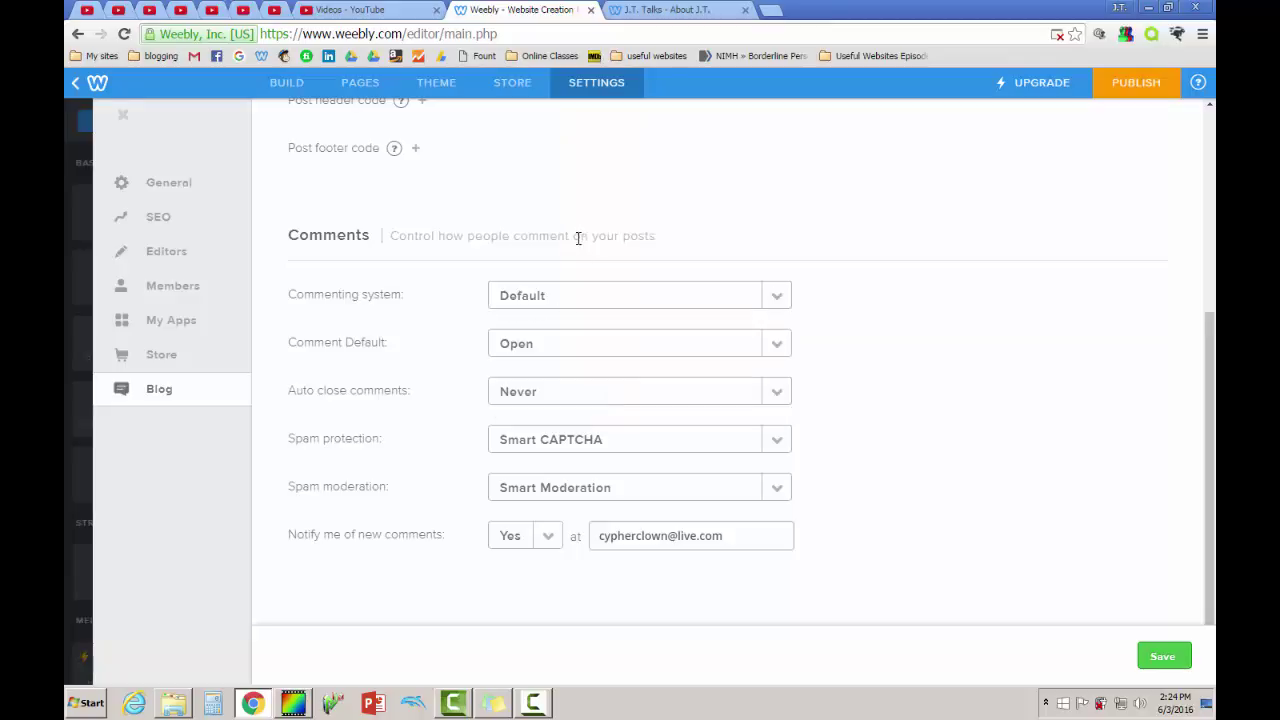
{"action": "left_click", "coordinate": [580, 351]}
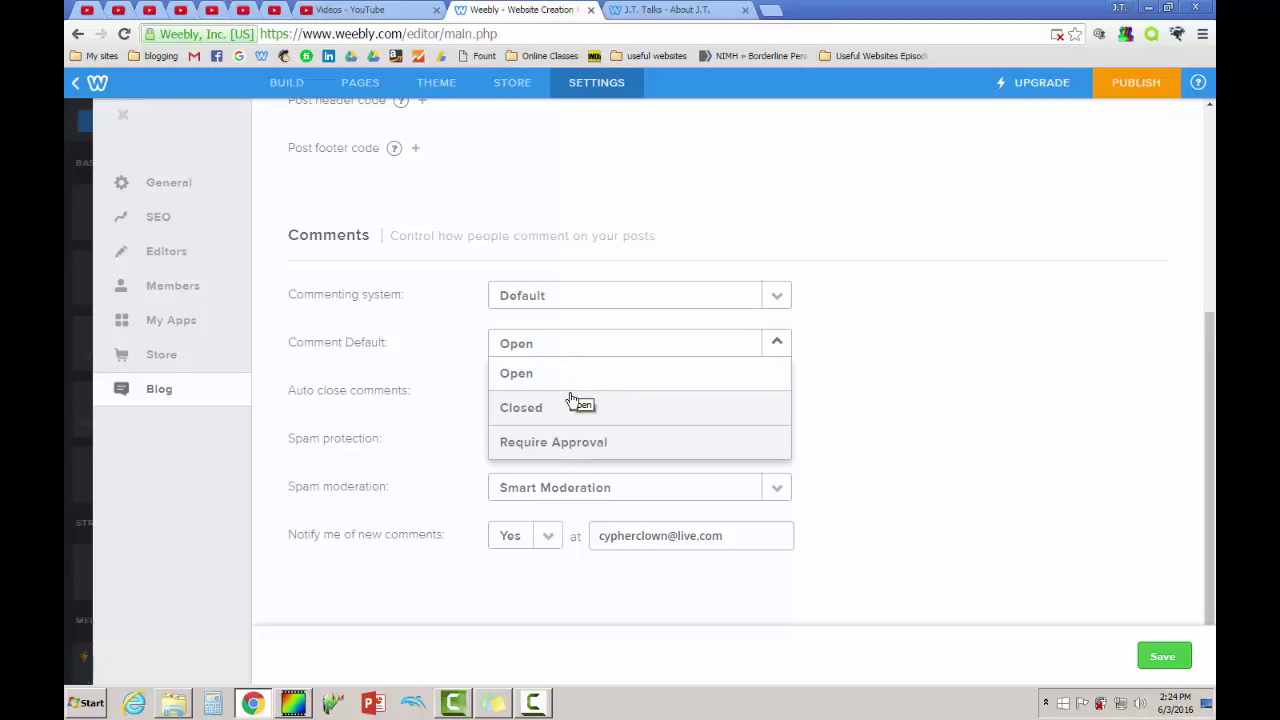
{"action": "left_click", "coordinate": [964, 341]}
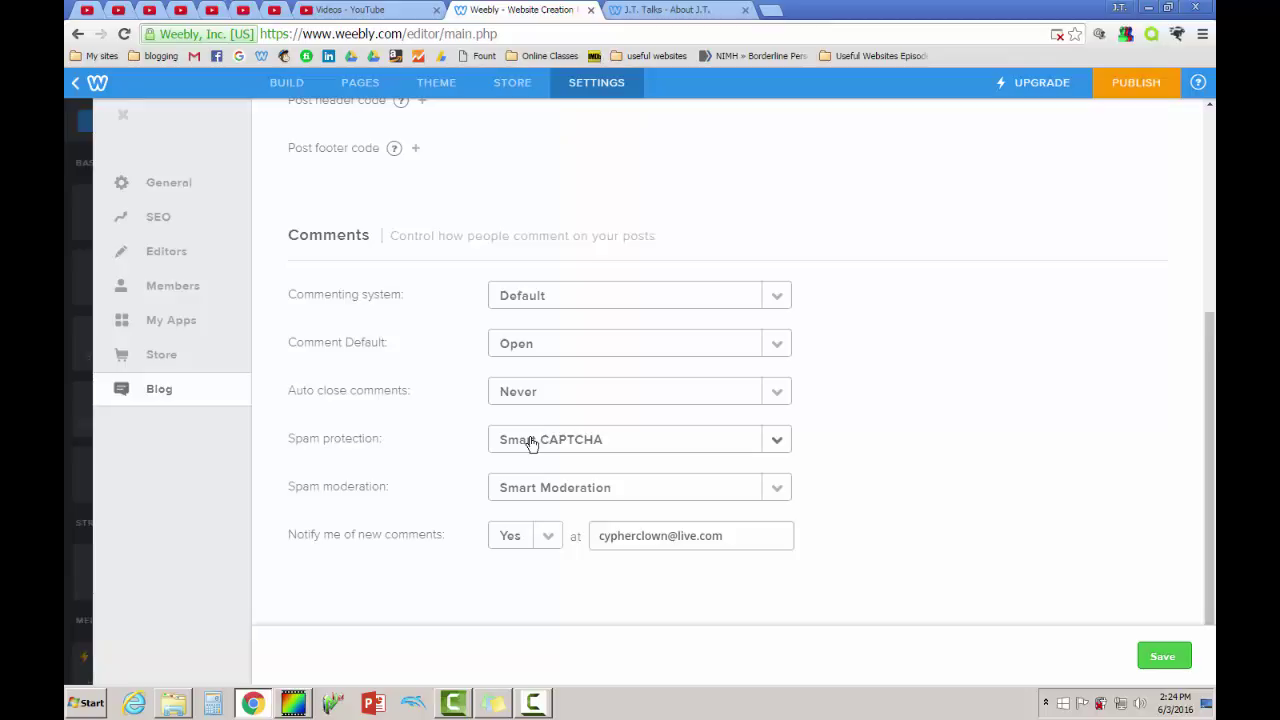
{"action": "left_click", "coordinate": [514, 402]}
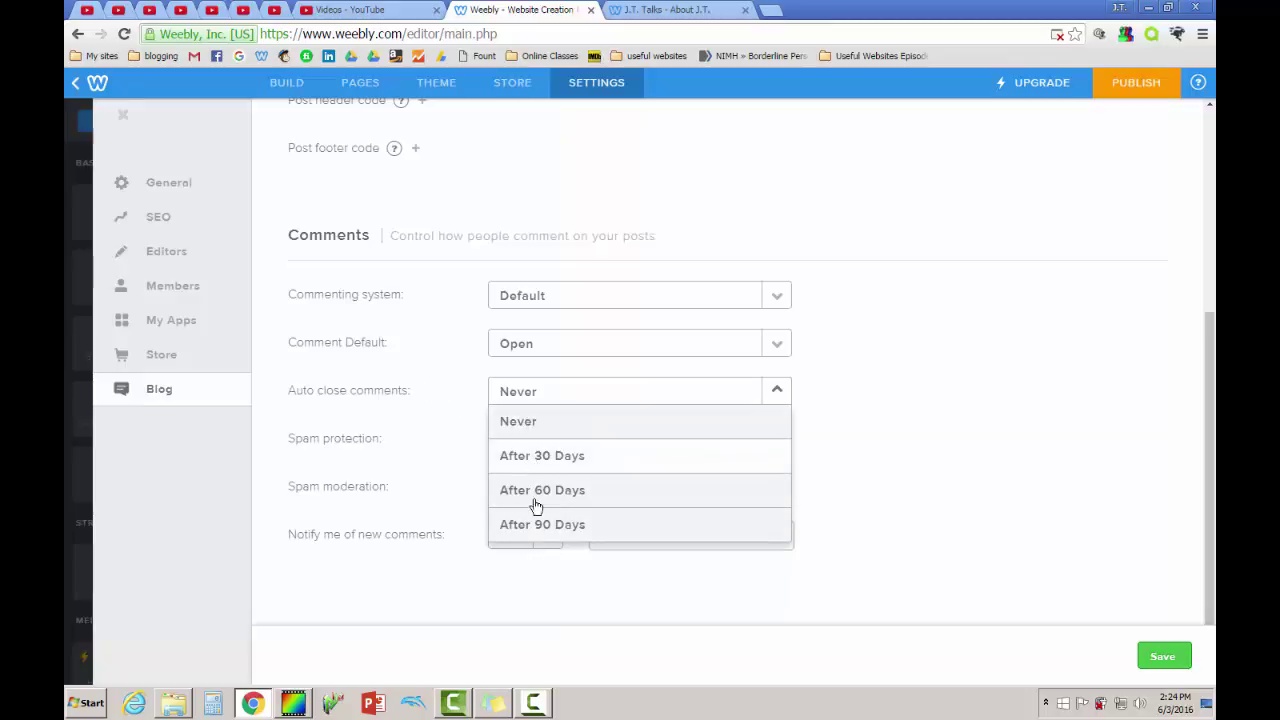
{"action": "left_click", "coordinate": [456, 390]}
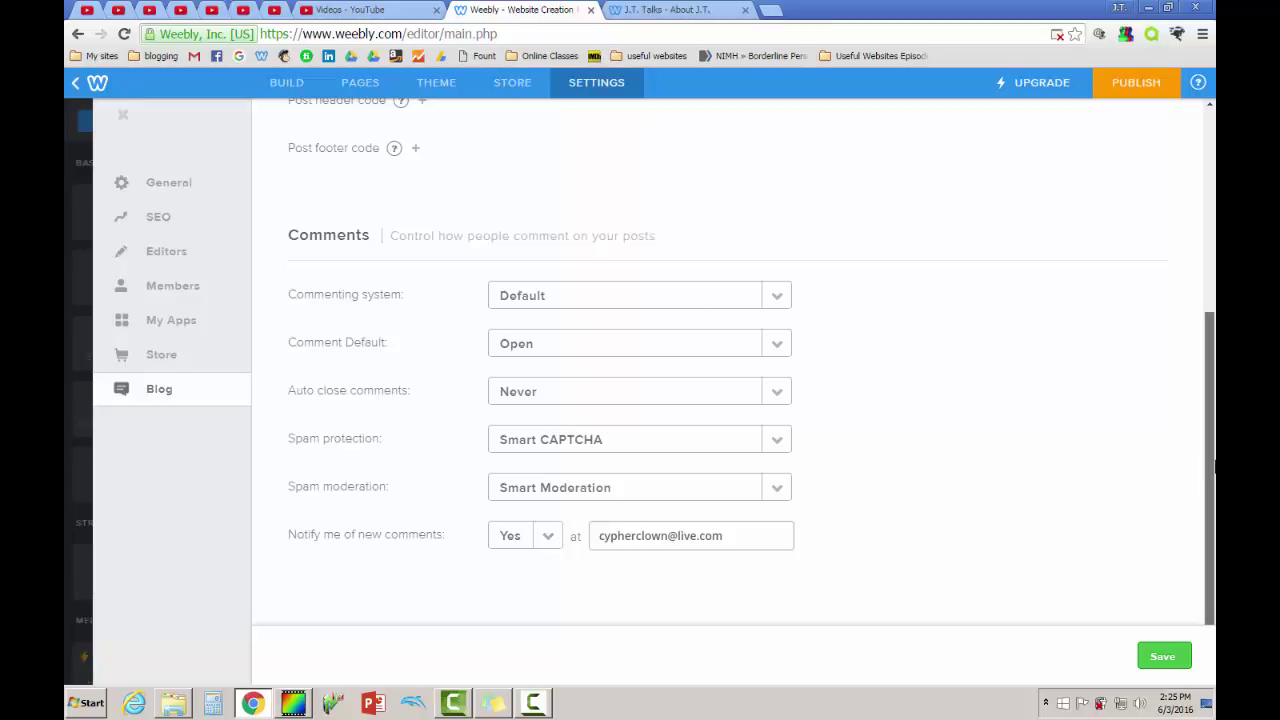
Revisit the General page, then return to SEO and scroll through its description, keywords and code fields
{"action": "left_click_drag", "start_coordinate": [1210, 392], "coordinate": [1214, 195]}
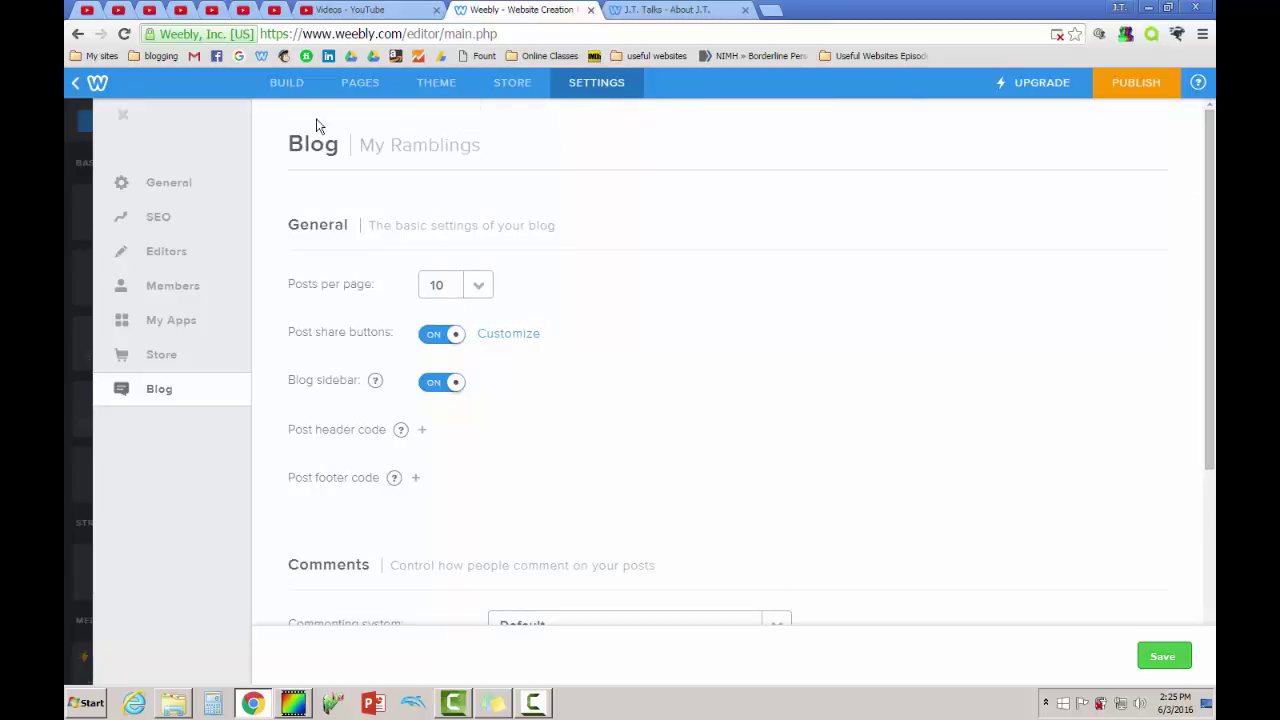
{"action": "left_click", "coordinate": [170, 184]}
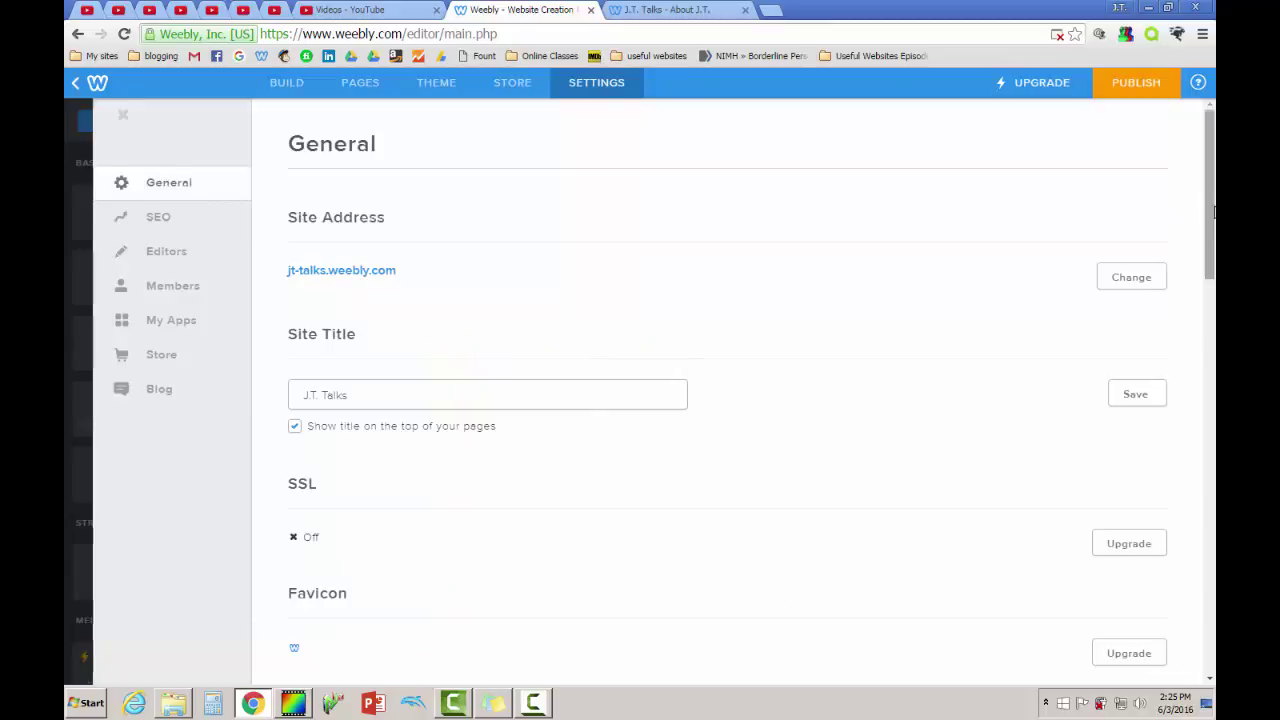
{"action": "left_click_drag", "start_coordinate": [1211, 231], "coordinate": [786, 209]}
{"action": "left_click", "coordinate": [172, 228]}
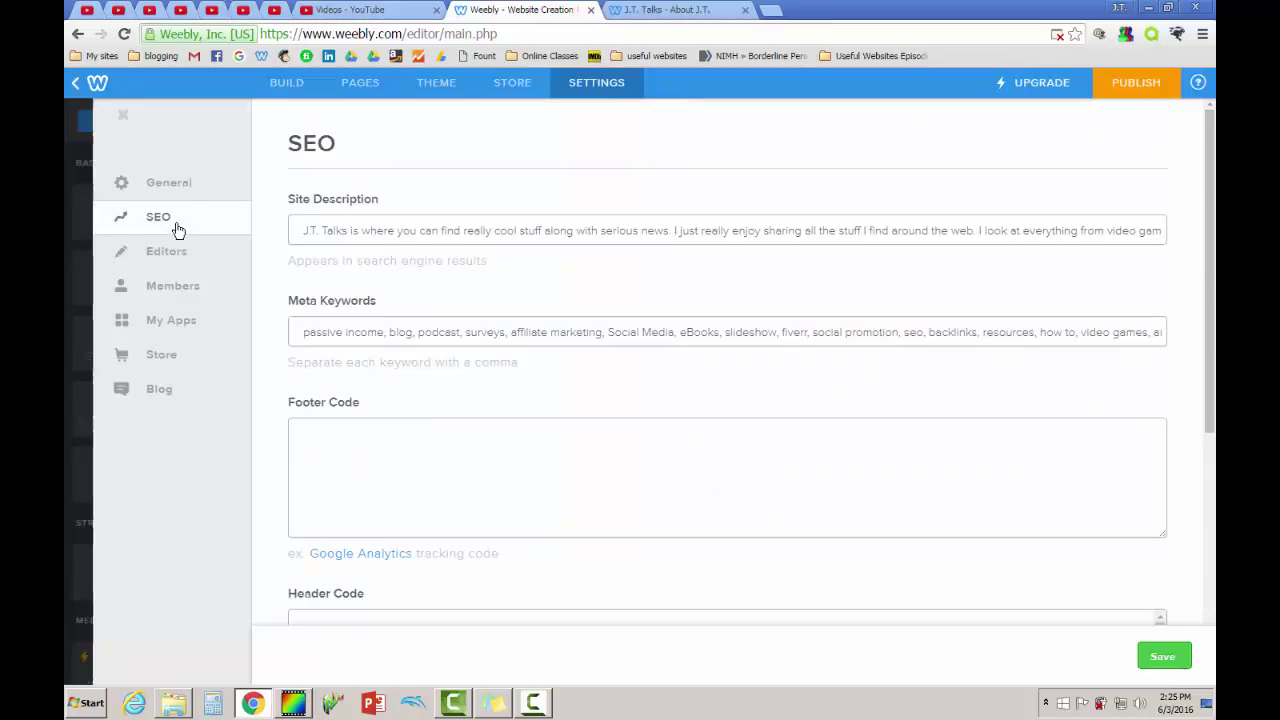
{"action": "scroll", "coordinate": [728, 400], "scroll_direction": "down", "scroll_amount": 3}
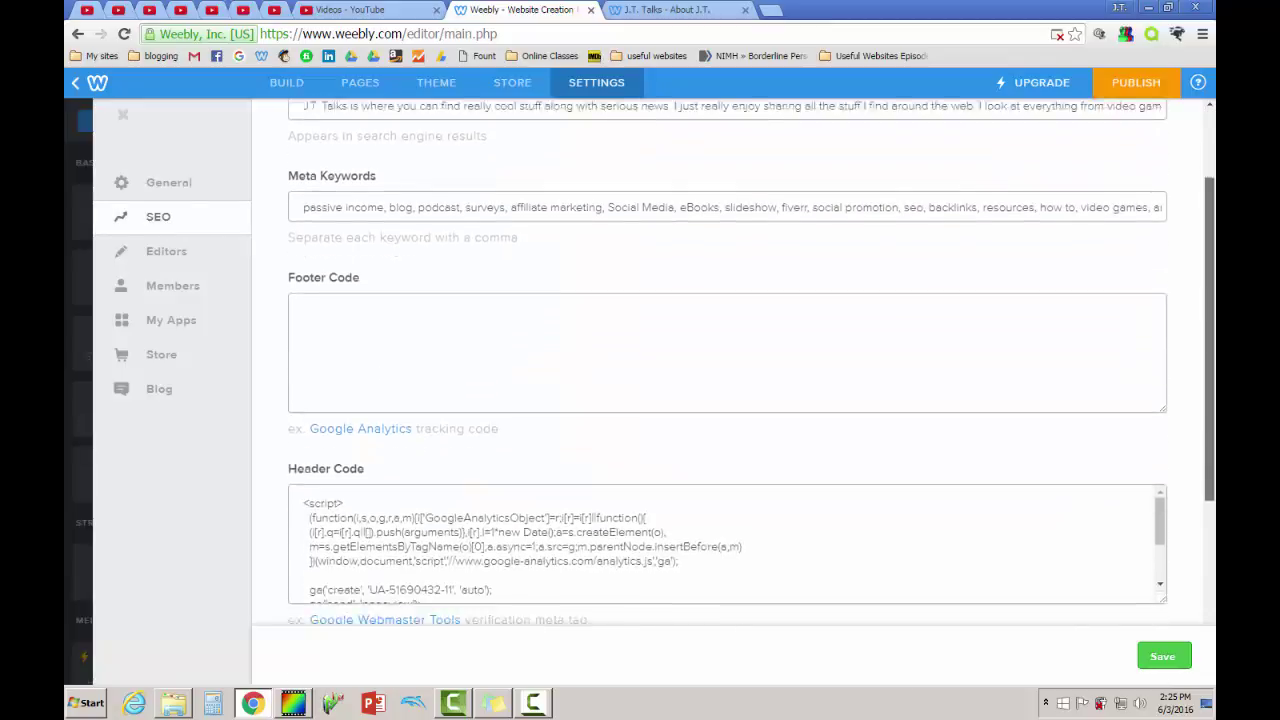
{"action": "scroll", "coordinate": [728, 400], "scroll_direction": "up", "scroll_amount": 2}
{"action": "scroll", "coordinate": [728, 400], "scroll_direction": "up", "scroll_amount": 2}
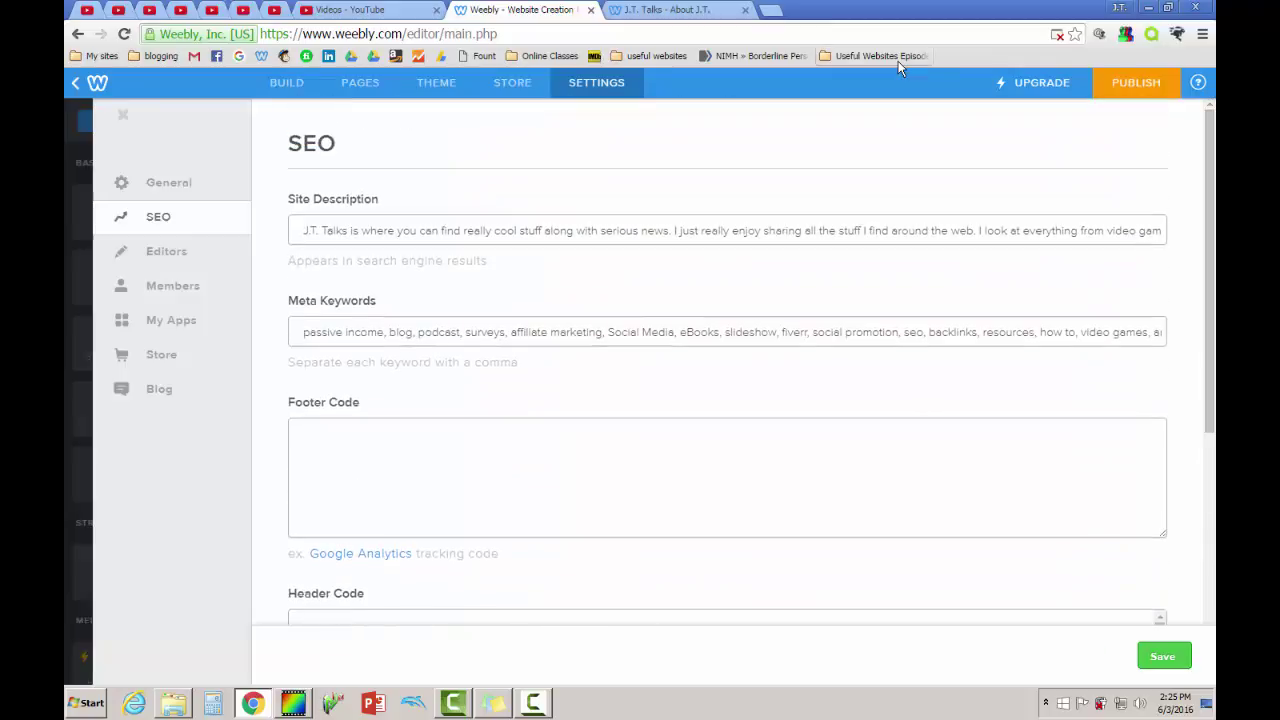